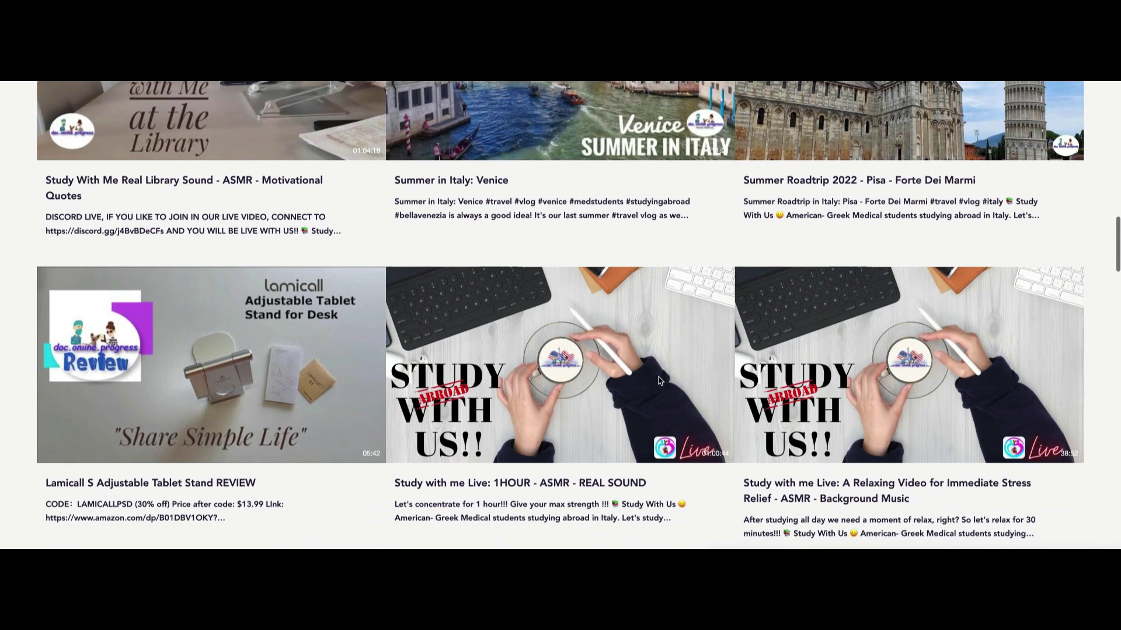
Scroll the Doc Online Progress video grid down to the Load More button.
scroll(658, 380, "down", 1)
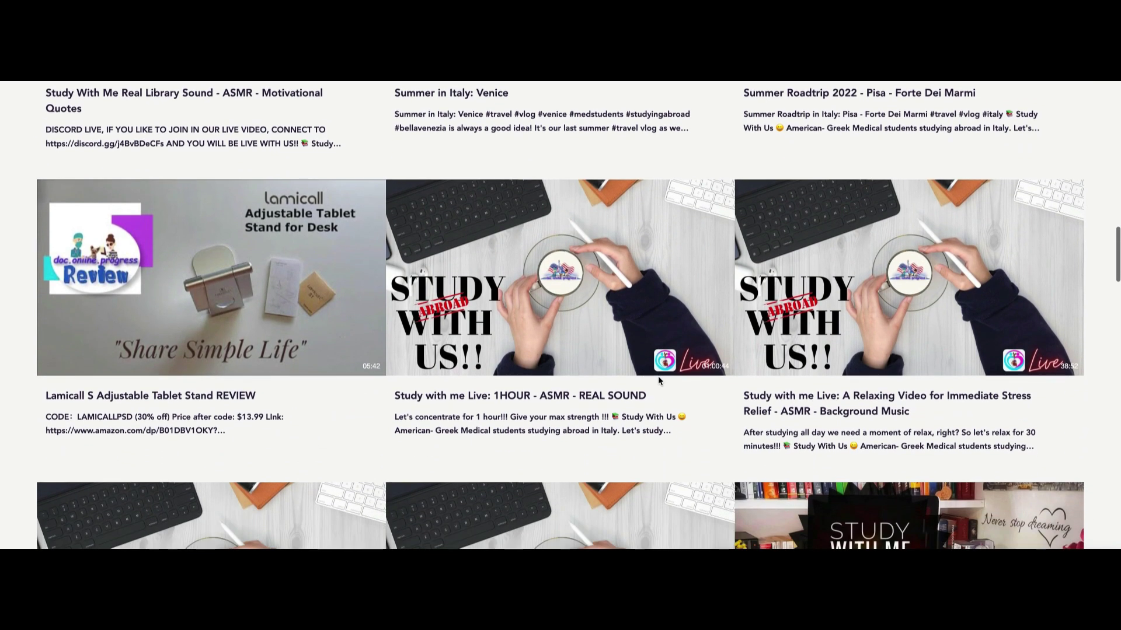
scroll(658, 380, "down", 1)
scroll(659, 380, "down", 1)
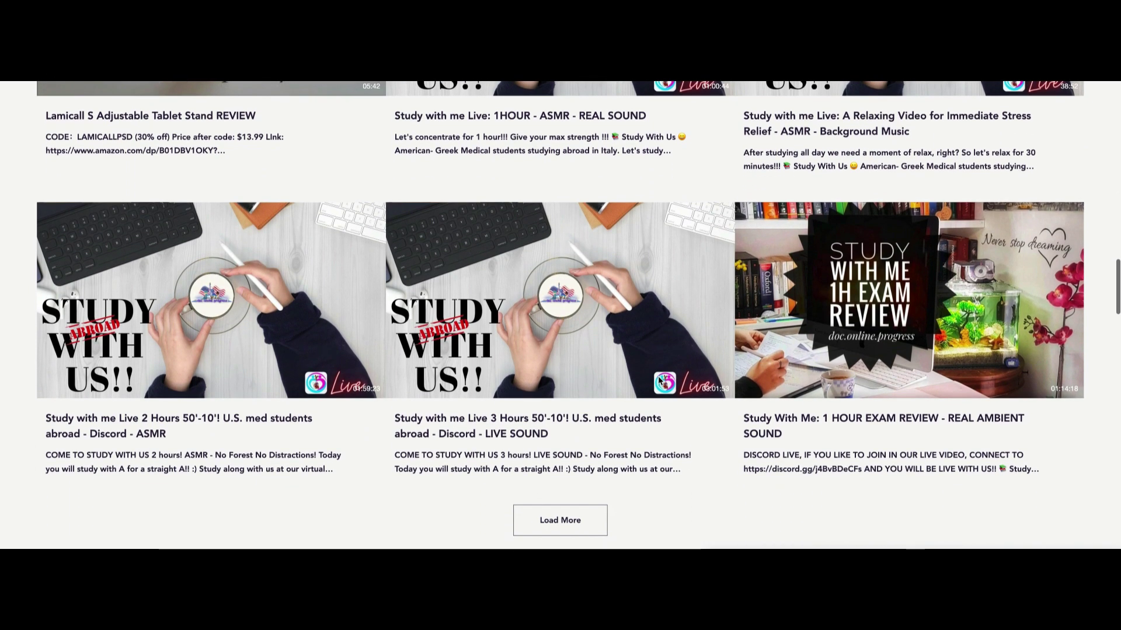
scroll(658, 380, "down", 1)
scroll(658, 380, "down", 1)
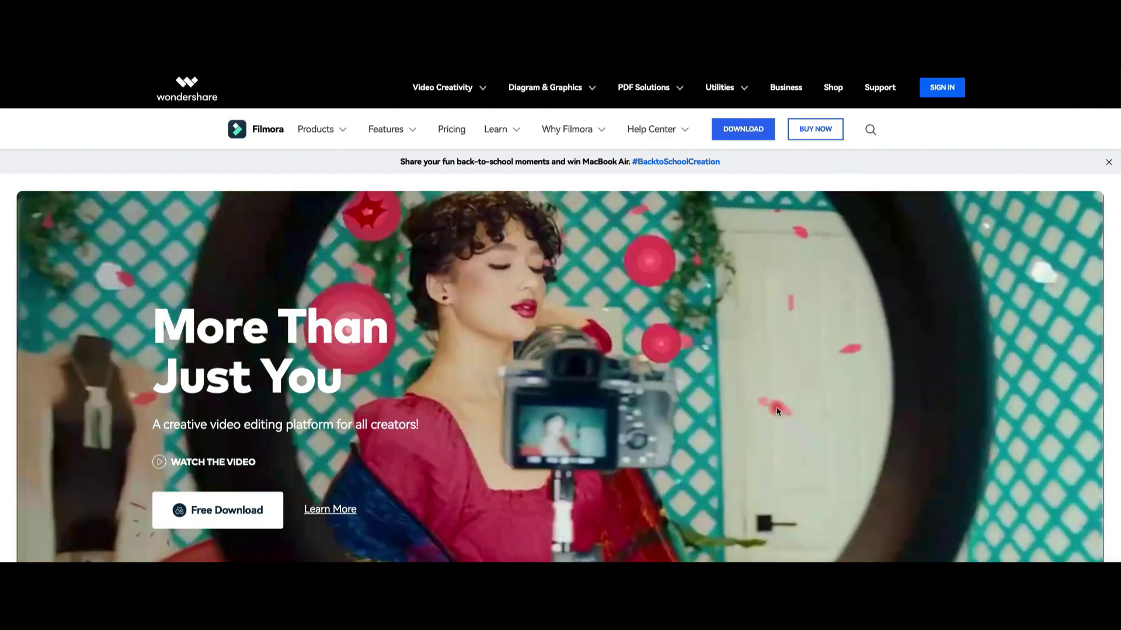
Scroll the Filmora homepage down to the product cards and open the Products overview.
scroll(838, 402, "down", 2)
scroll(837, 405, "down", 10)
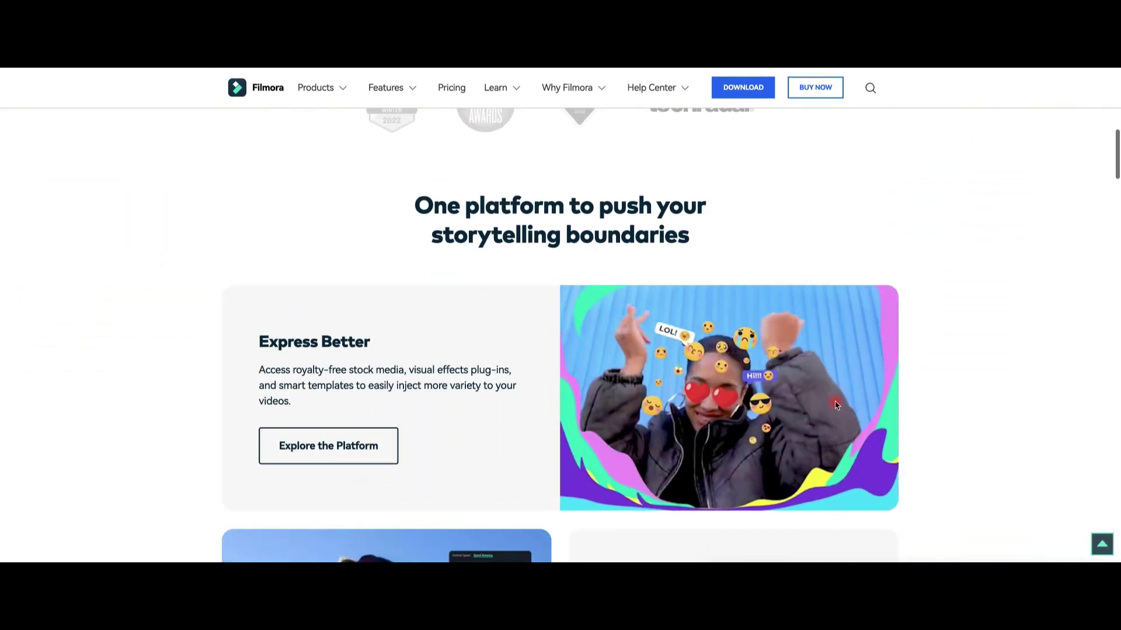
scroll(835, 404, "down", 5)
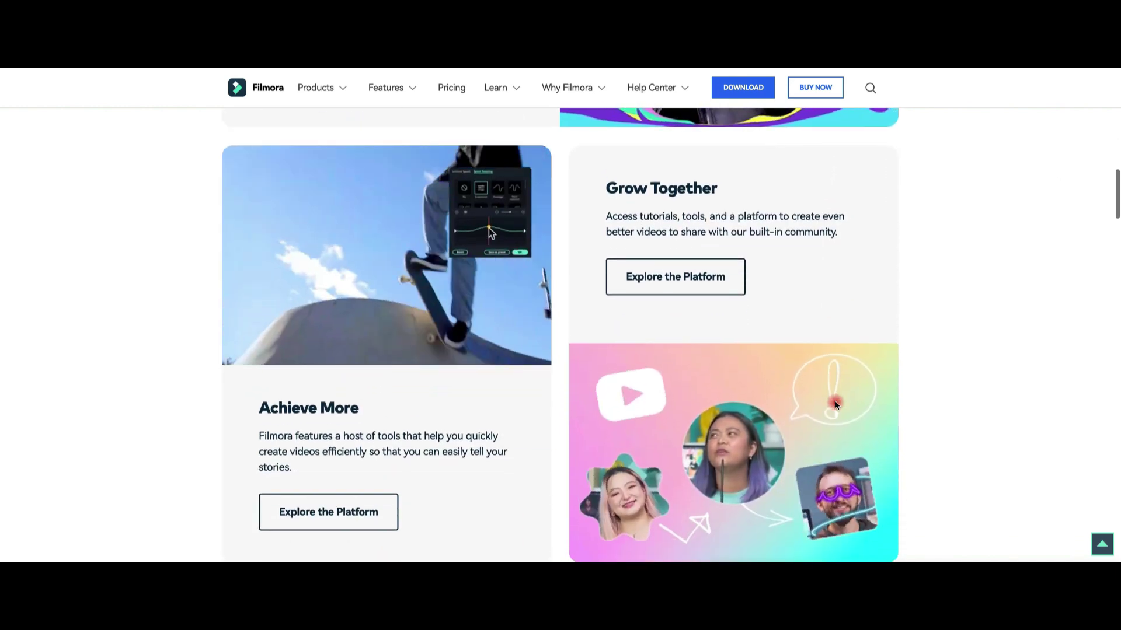
scroll(745, 390, "down", 15)
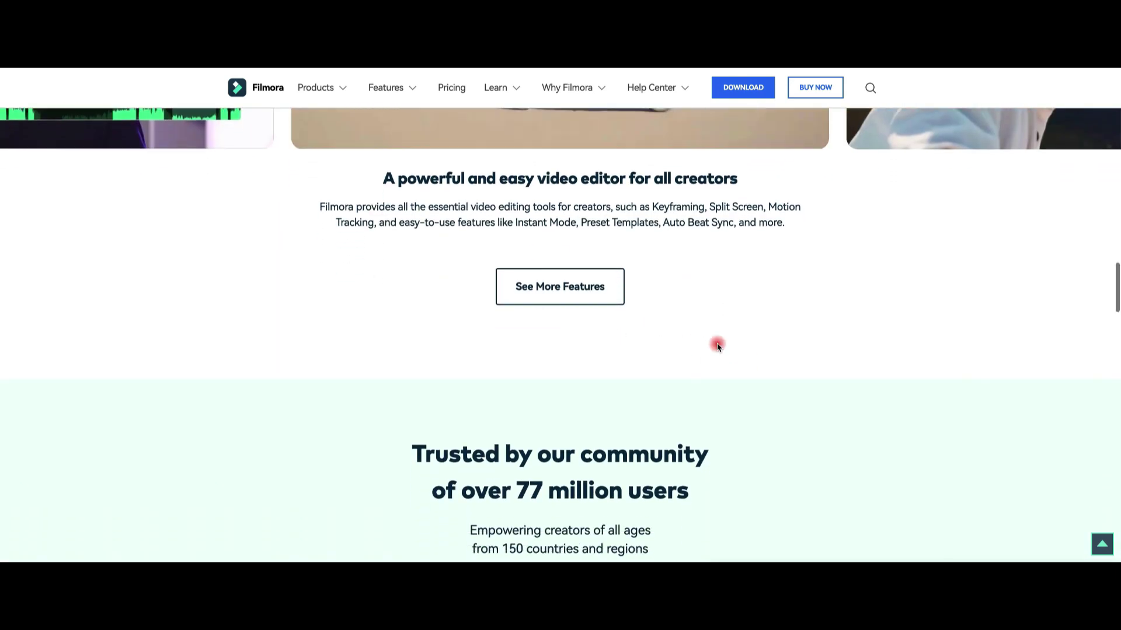
scroll(505, 173, "up", 1)
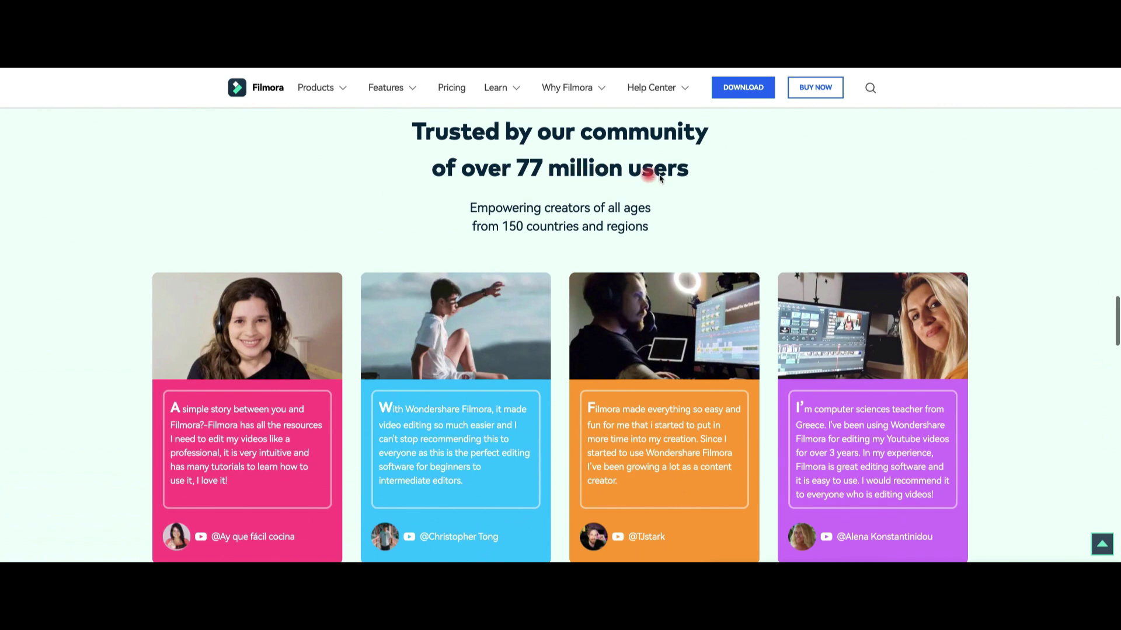
scroll(743, 242, "down", 9)
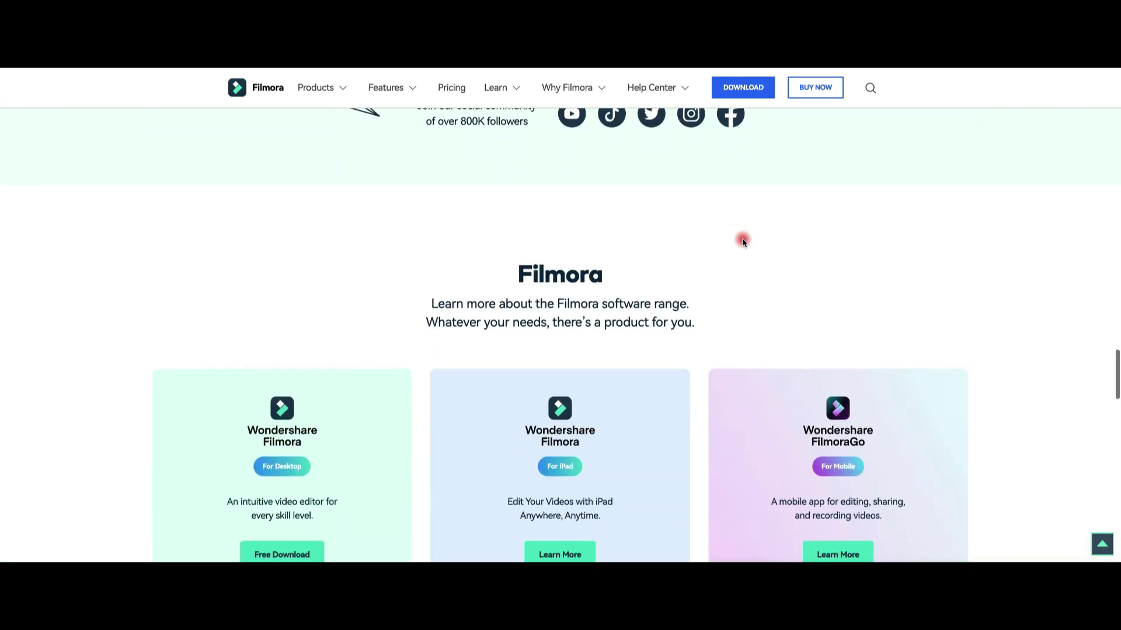
scroll(743, 242, "down", 4)
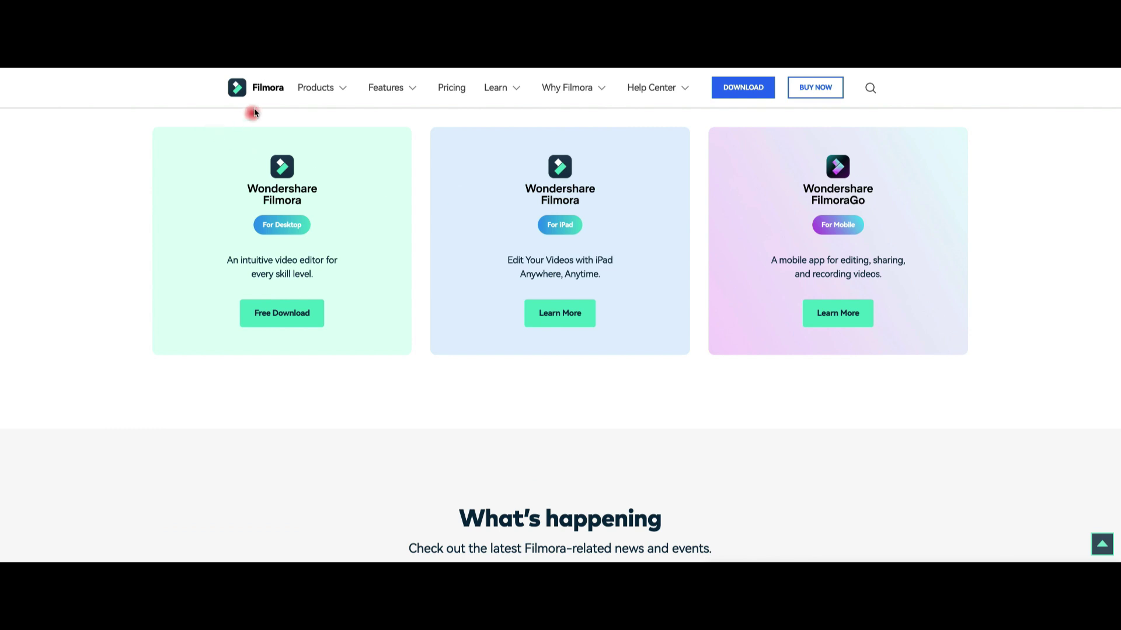
left_click(341, 89)
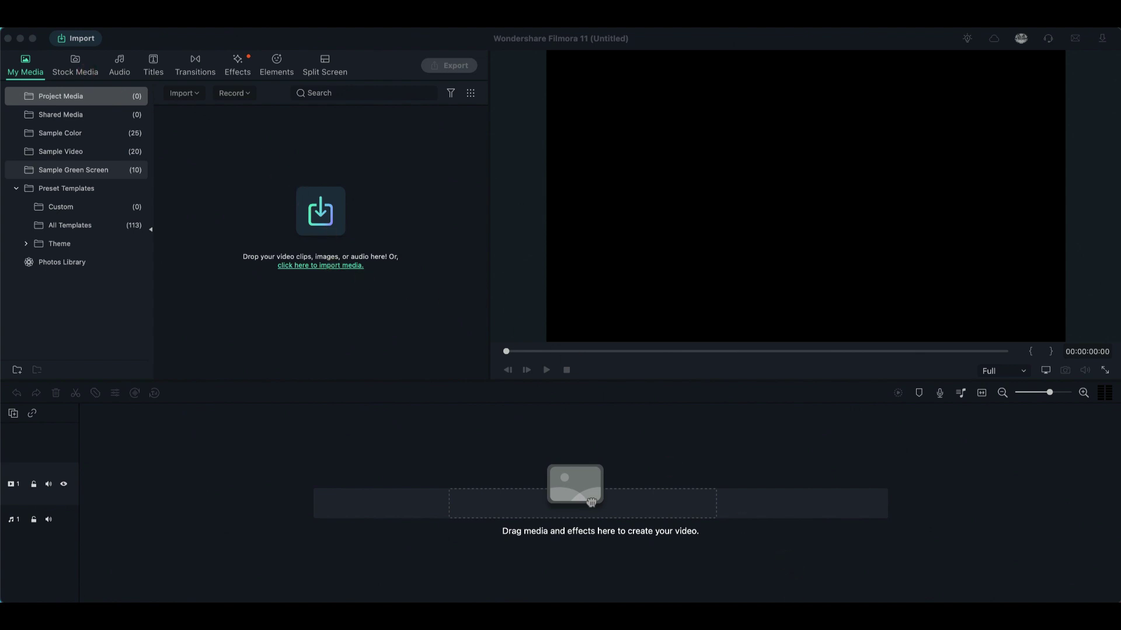
Open Stock Media, view the Pexels photos, then return to the HD and 4K video clips.
left_click(73, 65)
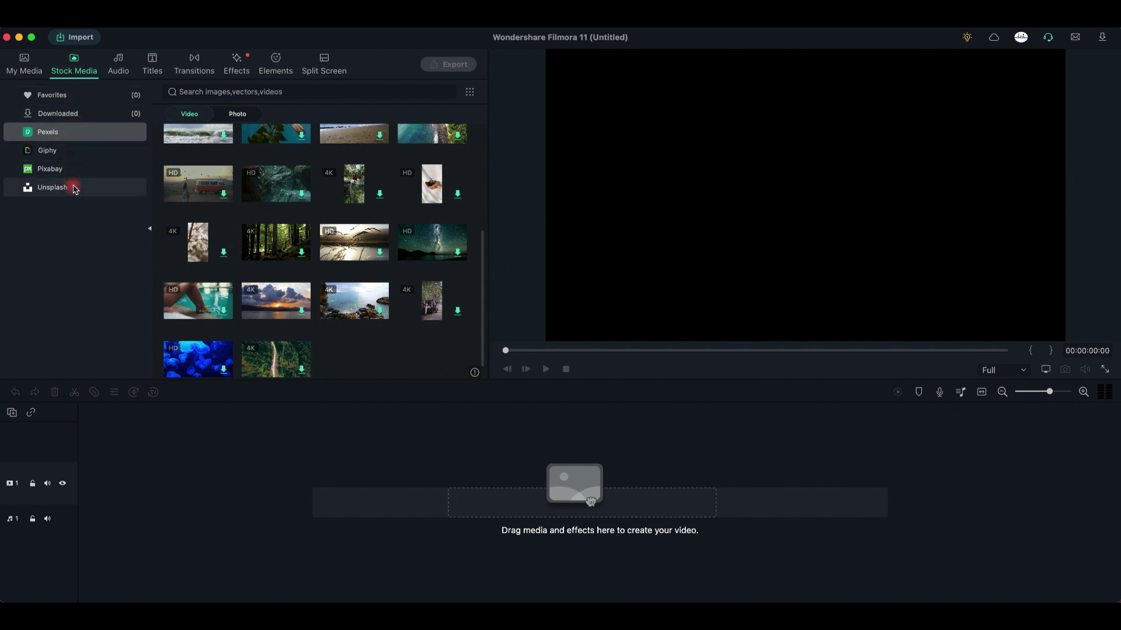
left_click(237, 114)
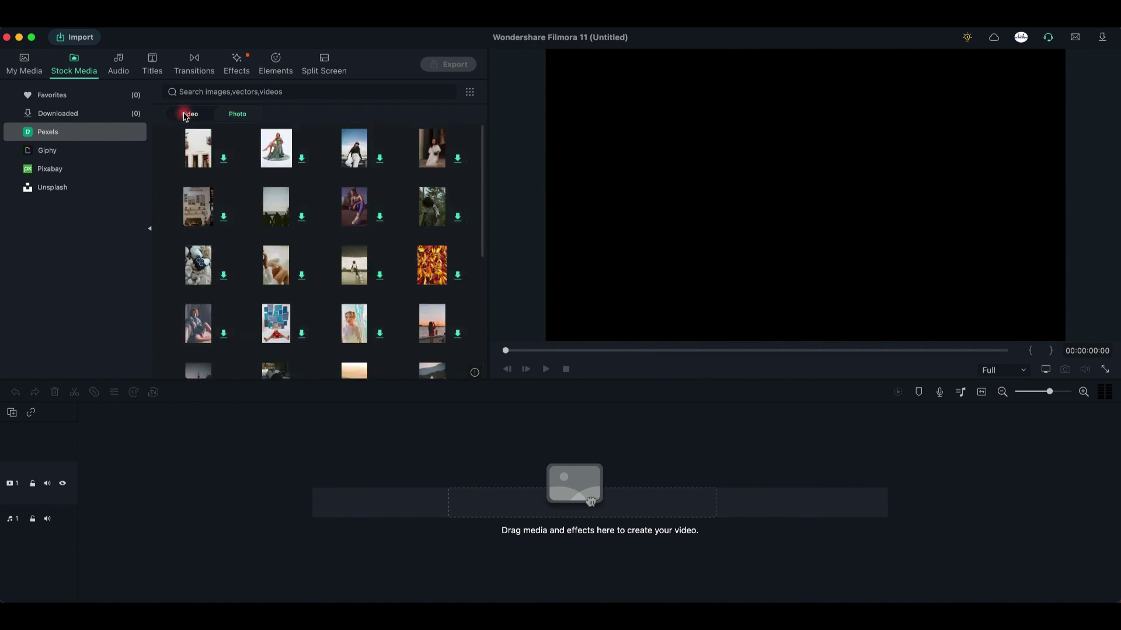
left_click(185, 115)
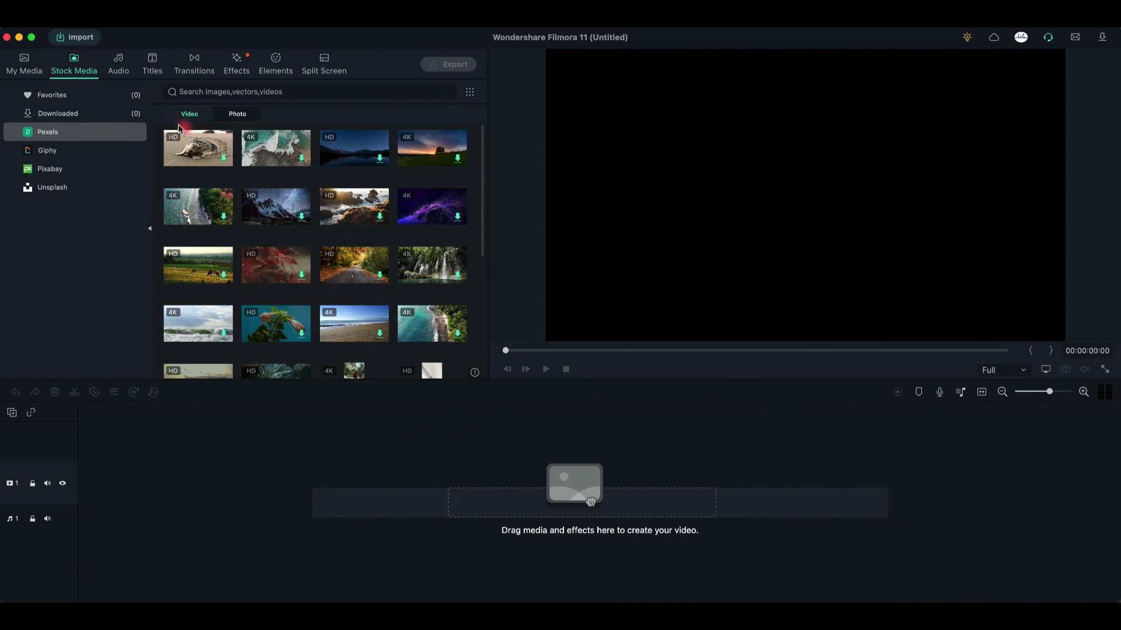
Open the Audio library and browse the What's new and Filmstock categories.
left_click(119, 68)
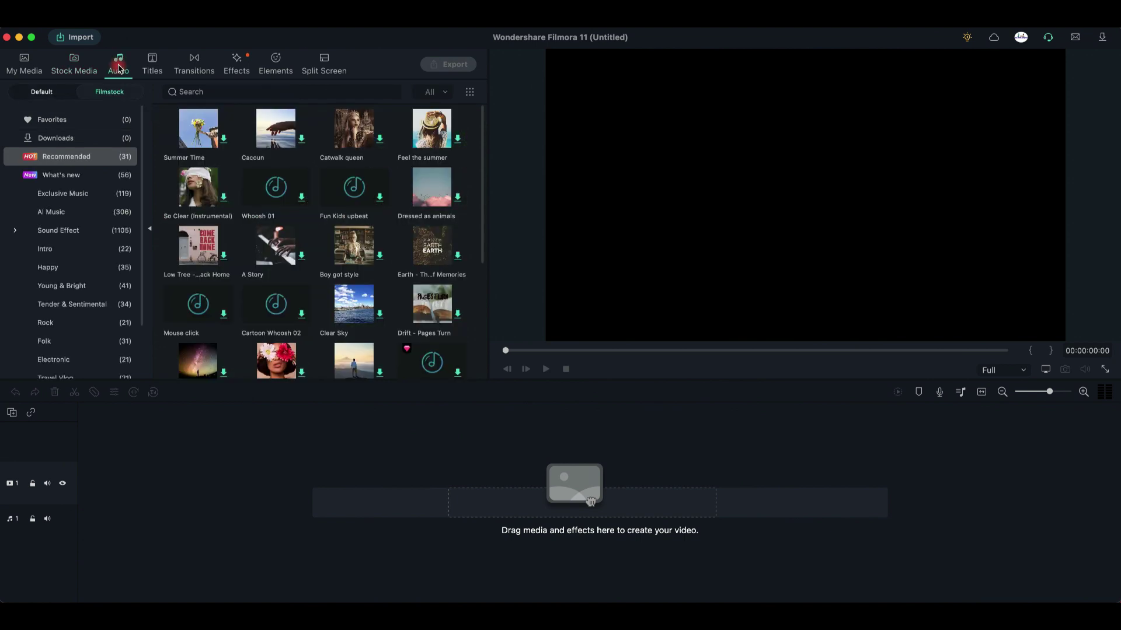
left_click(110, 175)
scroll(109, 178, "down", 2)
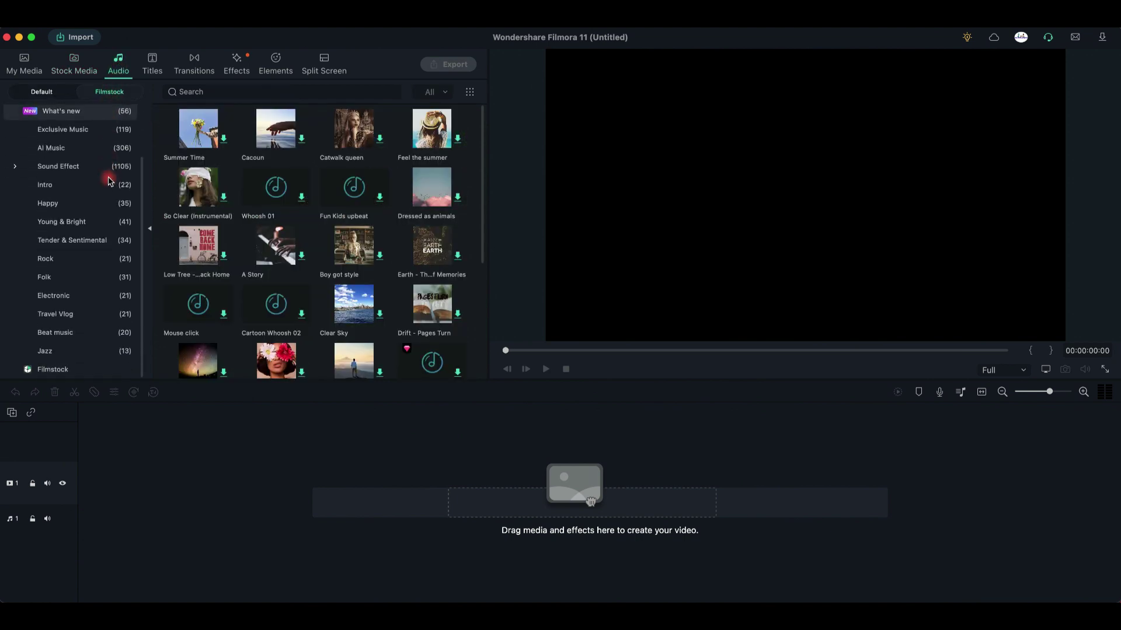
scroll(110, 180, "up", 2)
scroll(109, 179, "down", 2)
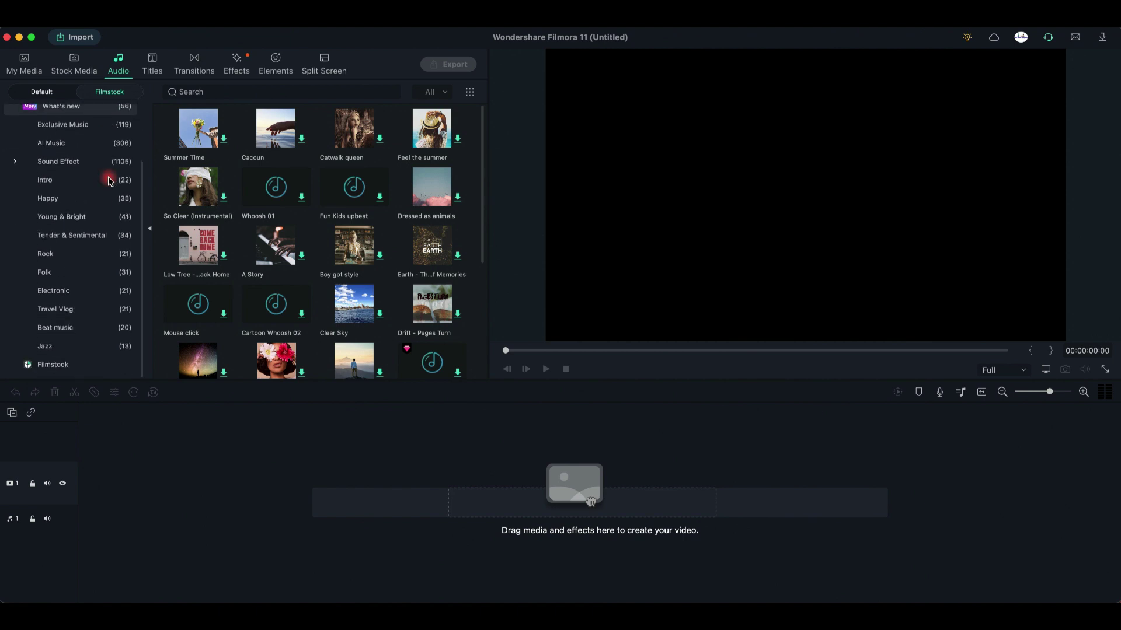
left_click(71, 371)
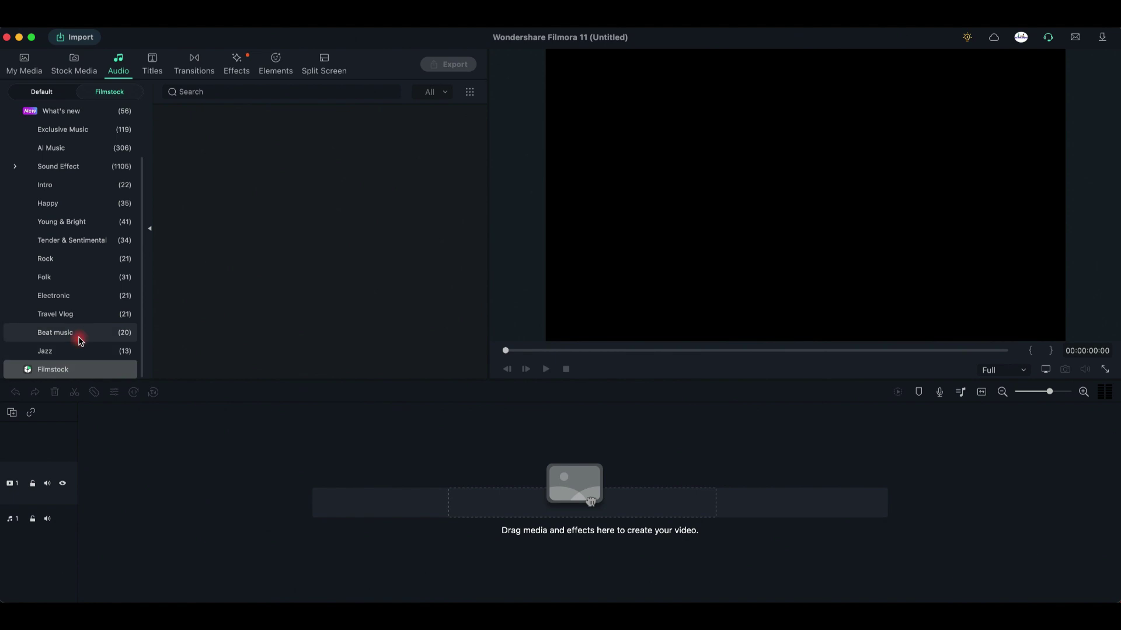
List Travel Vlog, Electronic, Rock and Young & Bright music, then show the Titles library.
left_click(65, 318)
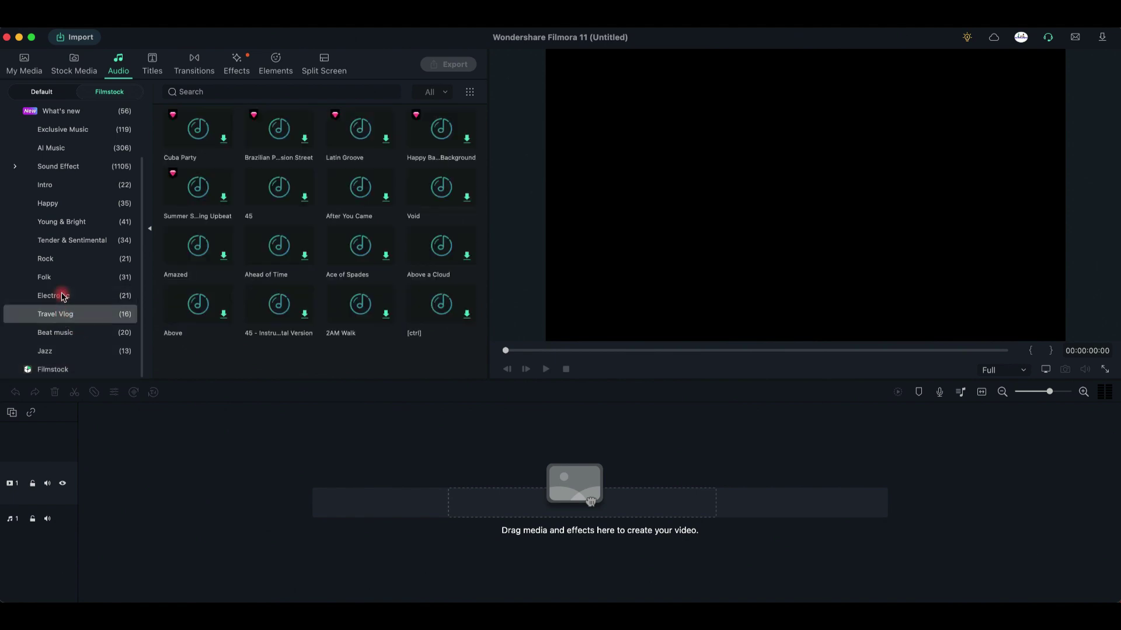
left_click(63, 296)
left_click(51, 259)
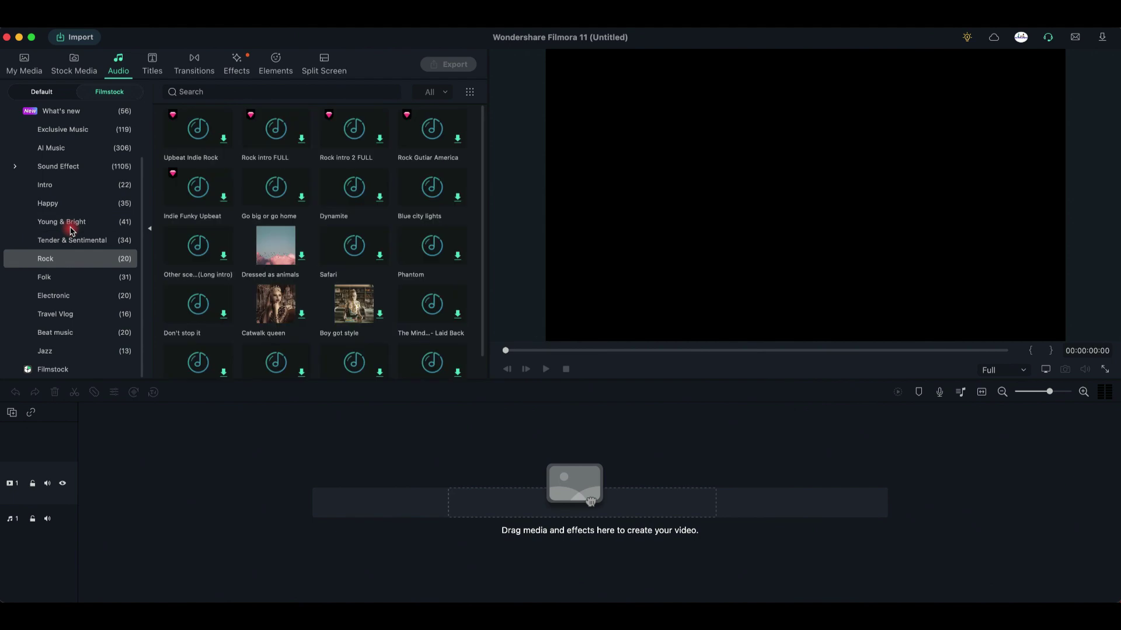
left_click(71, 224)
left_click(152, 63)
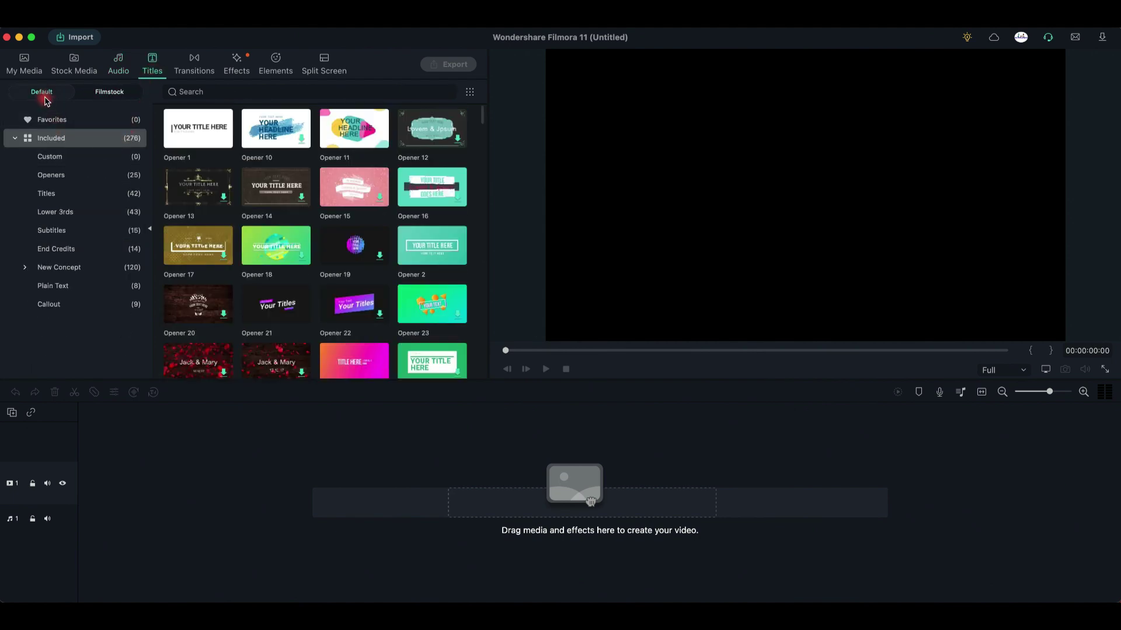
Browse Filmstock titles, narrowing to WordArt and then Education & Tutorial.
left_click(120, 93)
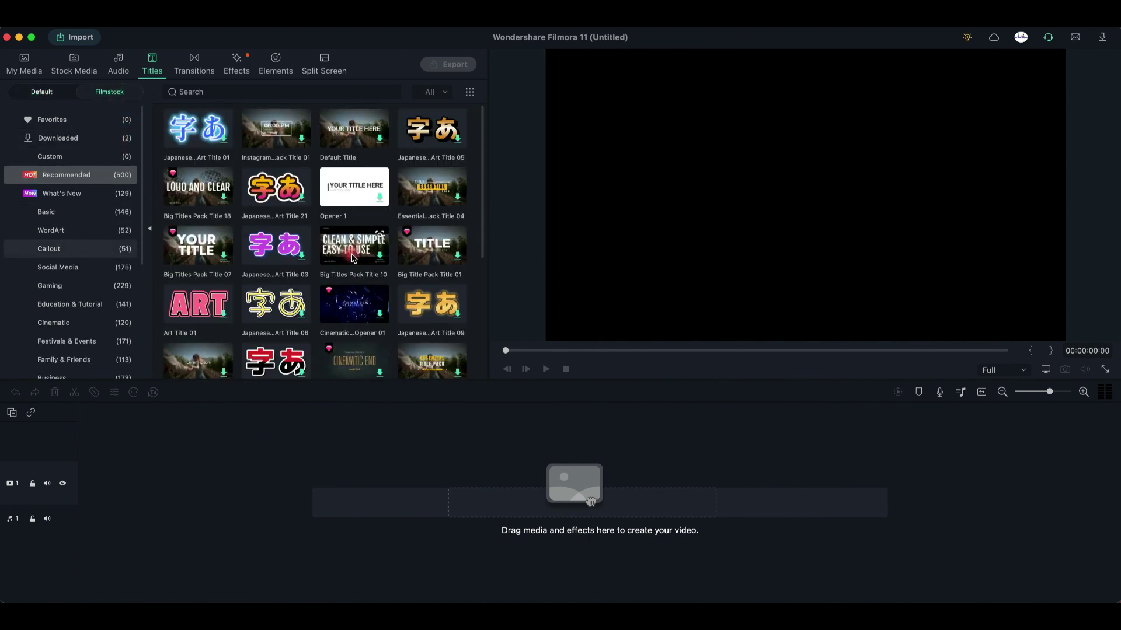
scroll(352, 258, "down", 5)
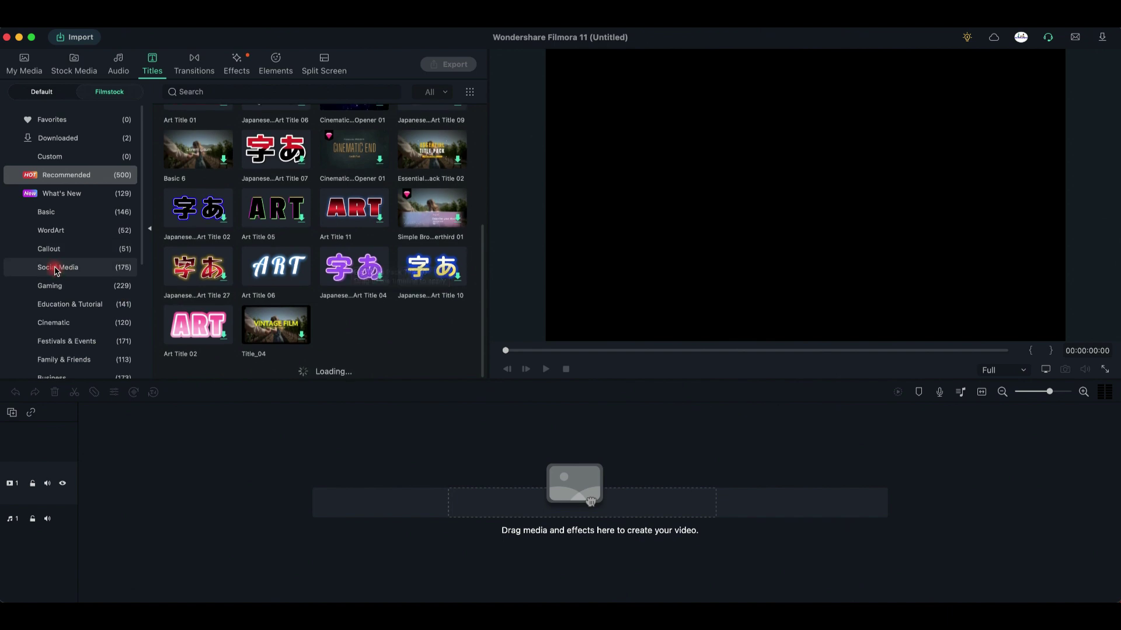
left_click(54, 232)
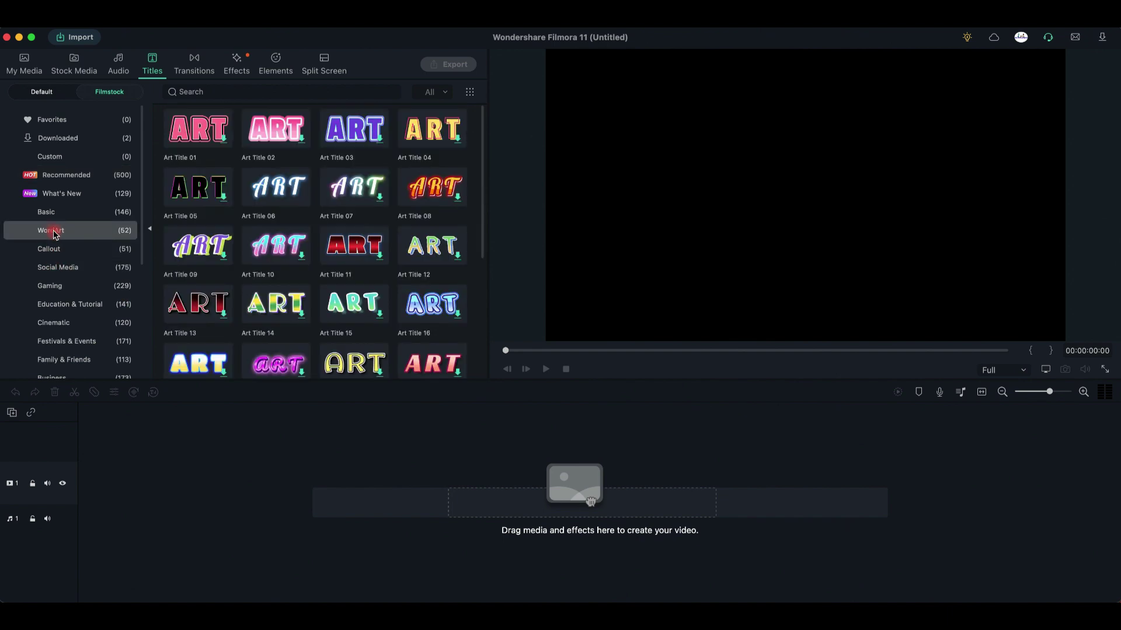
left_click(69, 310)
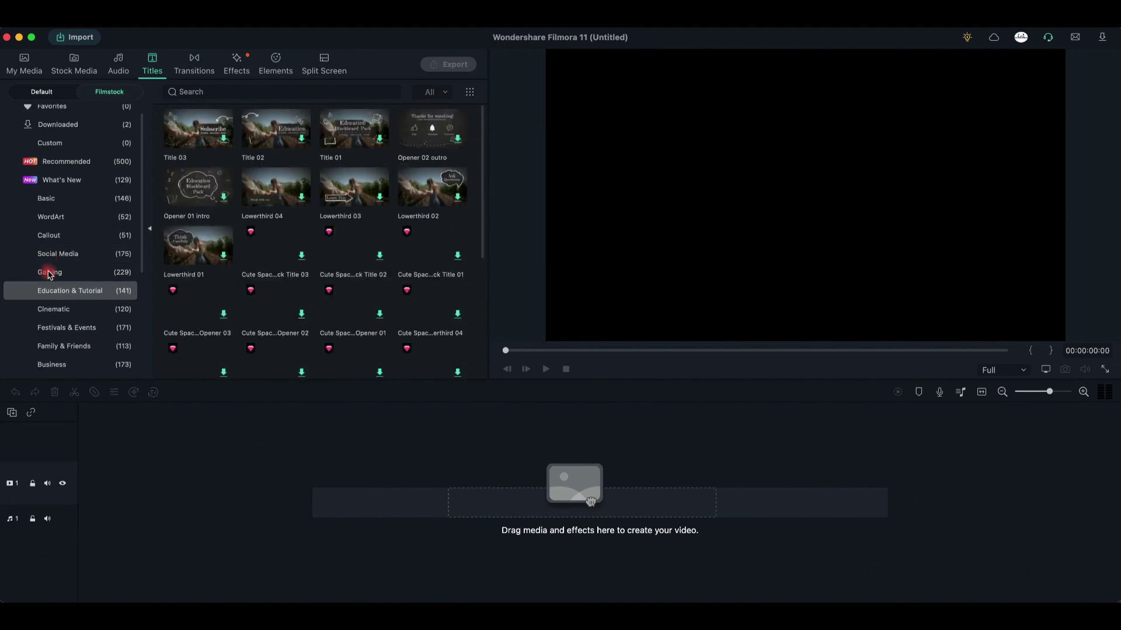
scroll(50, 274, "down", 3)
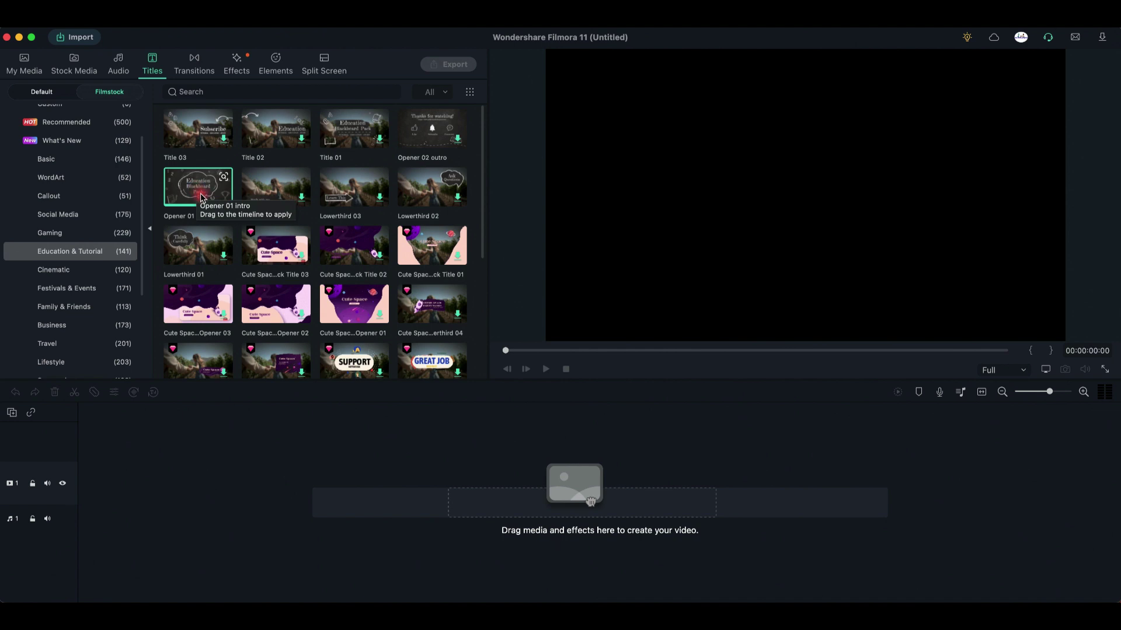
Preview the Opener 01 and Diversity Pack lower-third 05 titles, then go to Transitions.
left_click(193, 188)
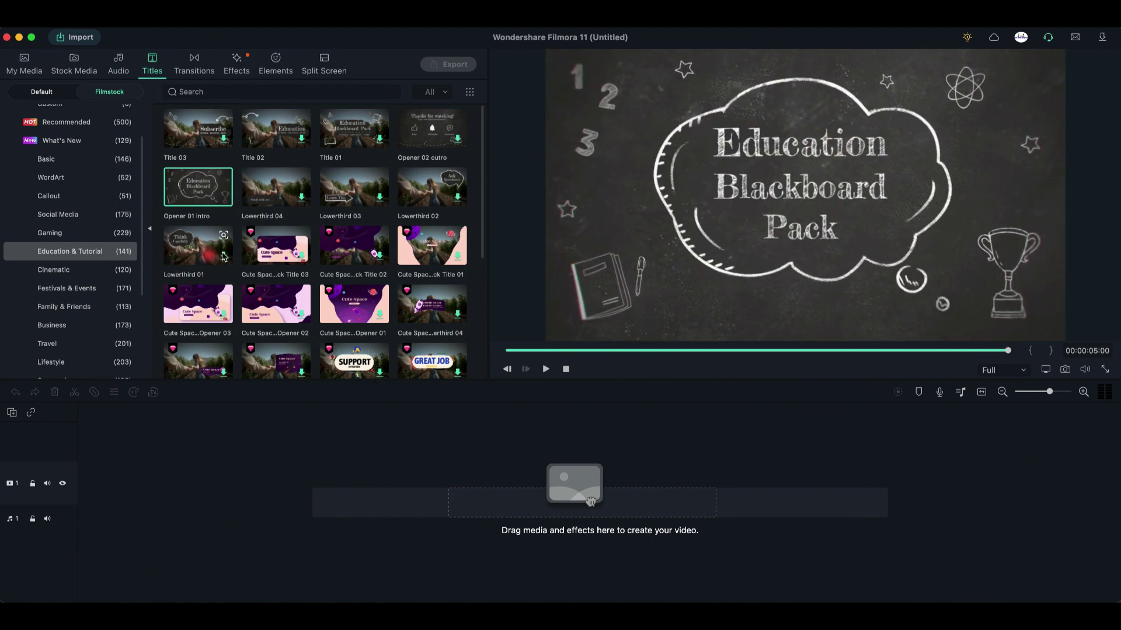
scroll(223, 257, "down", 5)
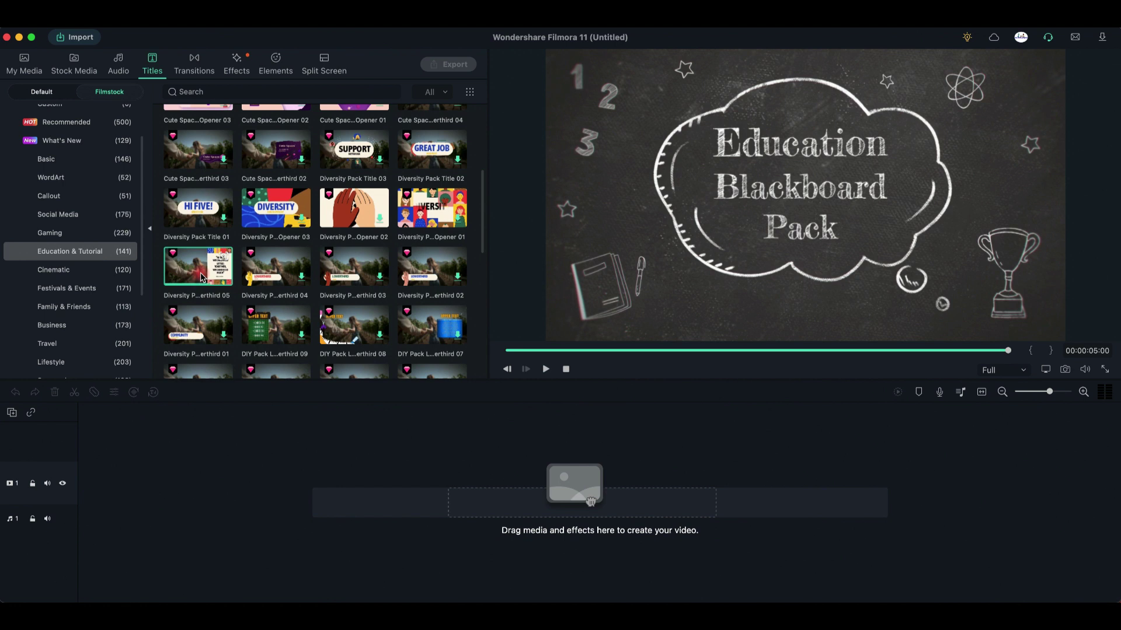
left_click(202, 266)
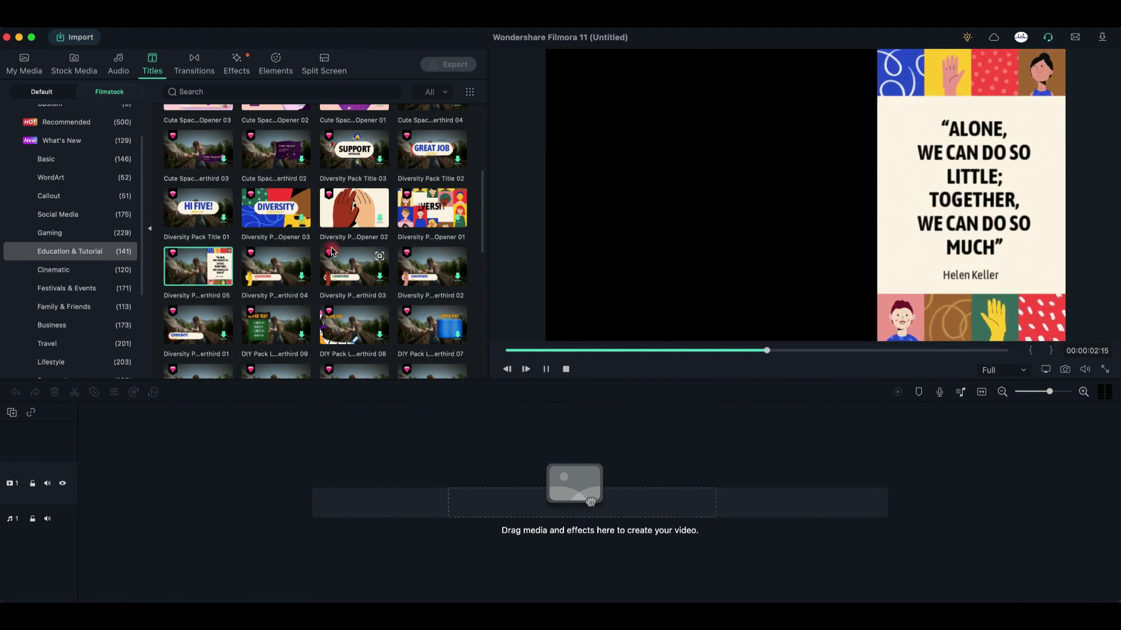
left_click(194, 66)
Preview the Fade and Anime Transition 4 transitions, then switch to the Default transitions.
scroll(249, 243, "up", 3)
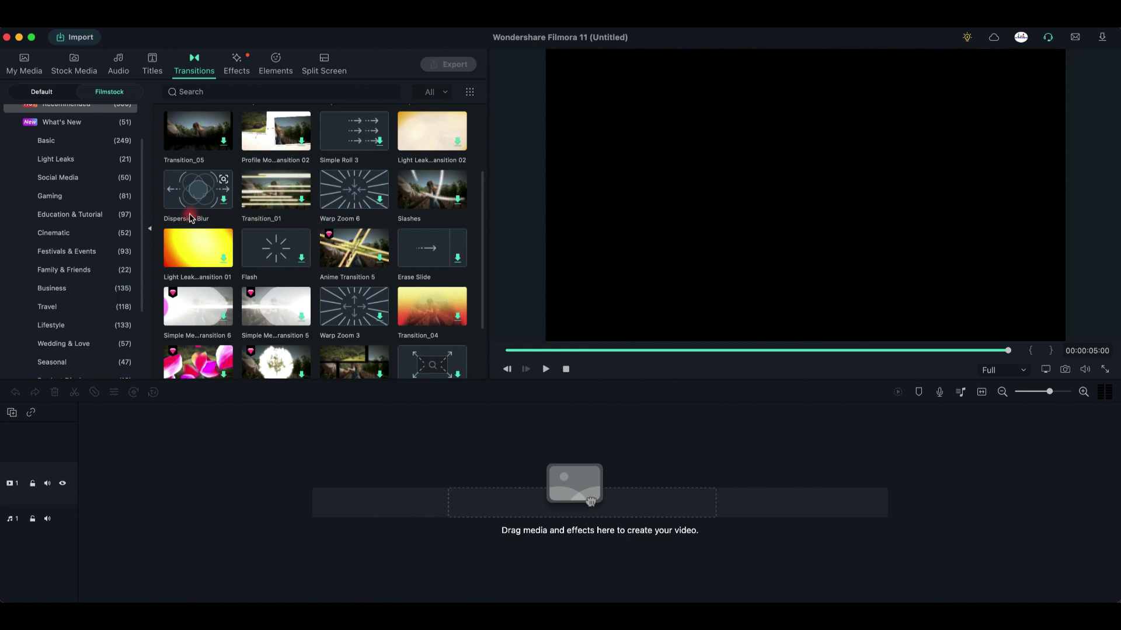
scroll(300, 200, "up", 2)
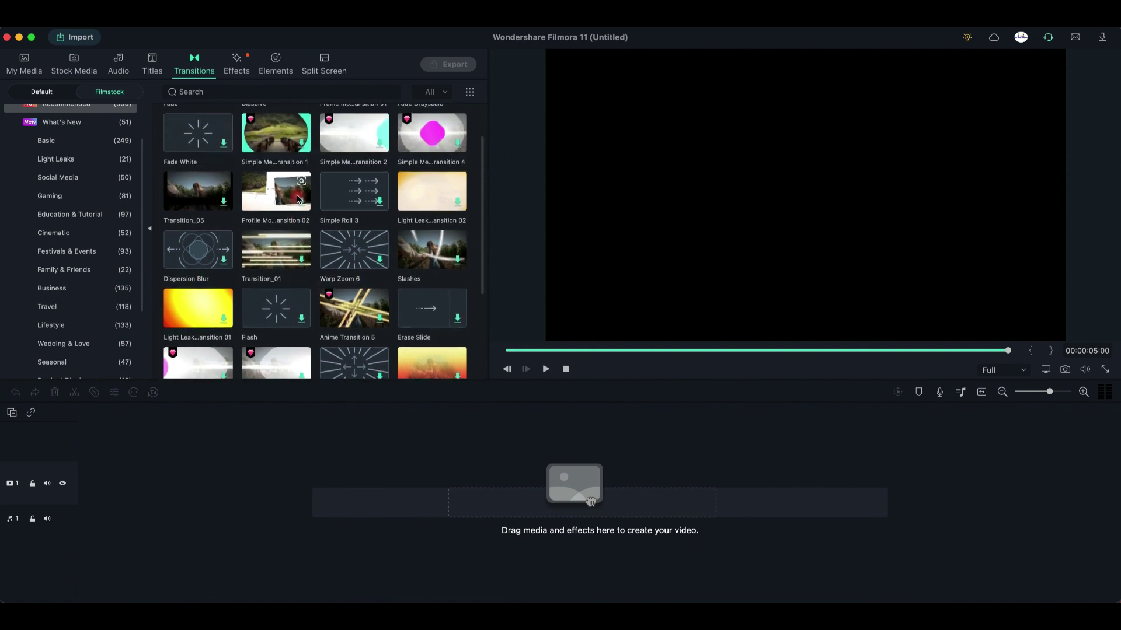
scroll(298, 199, "up", 1)
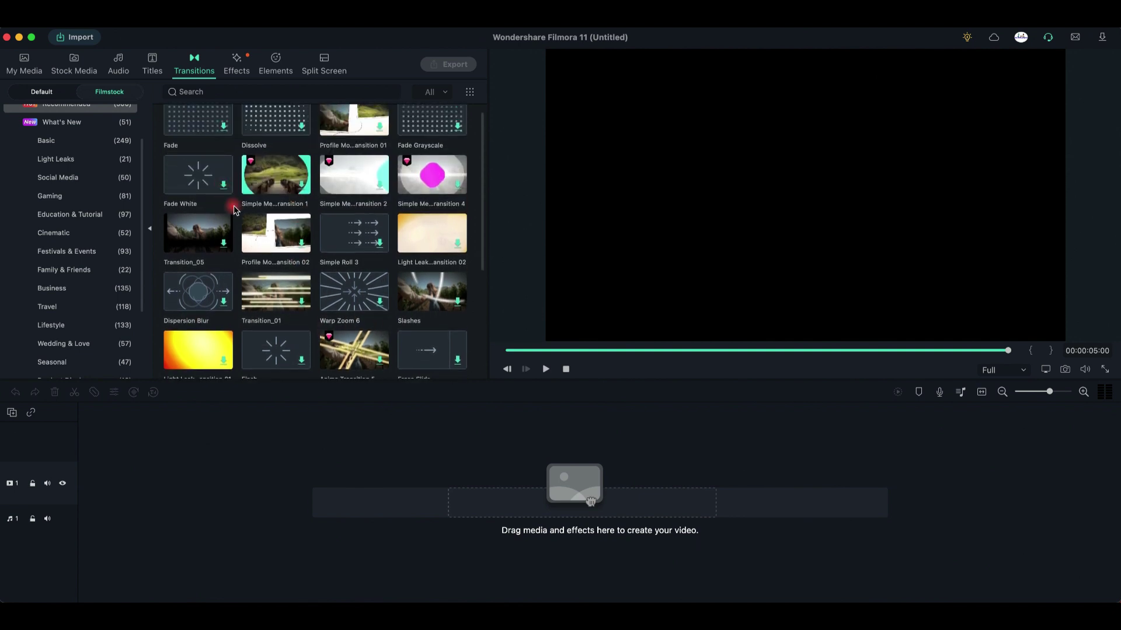
scroll(236, 210, "up", 1)
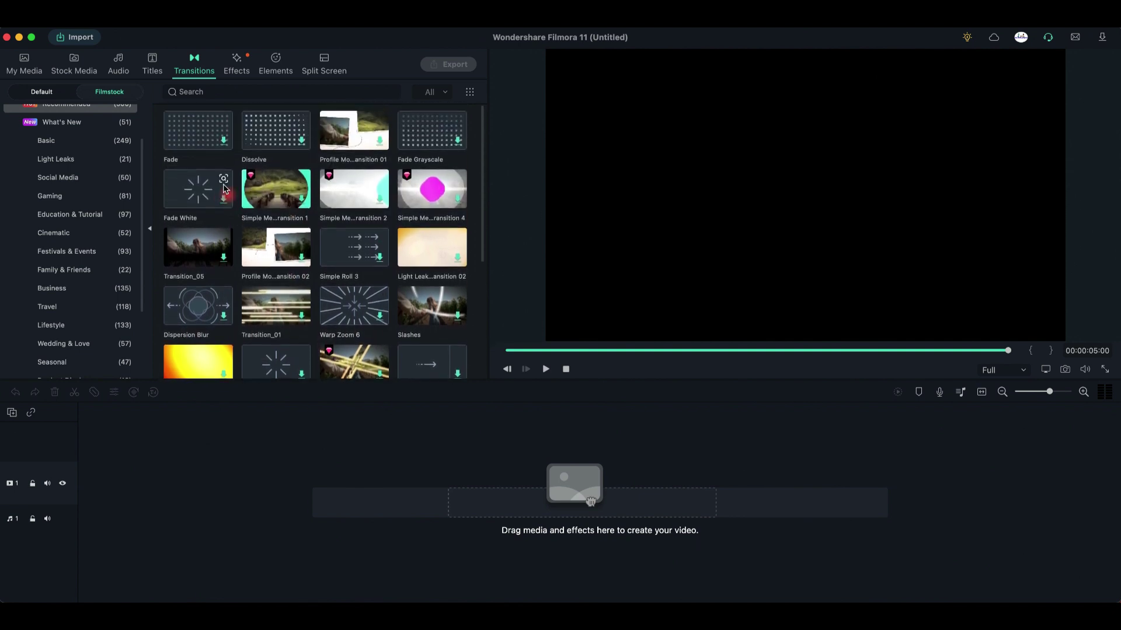
left_click(200, 139)
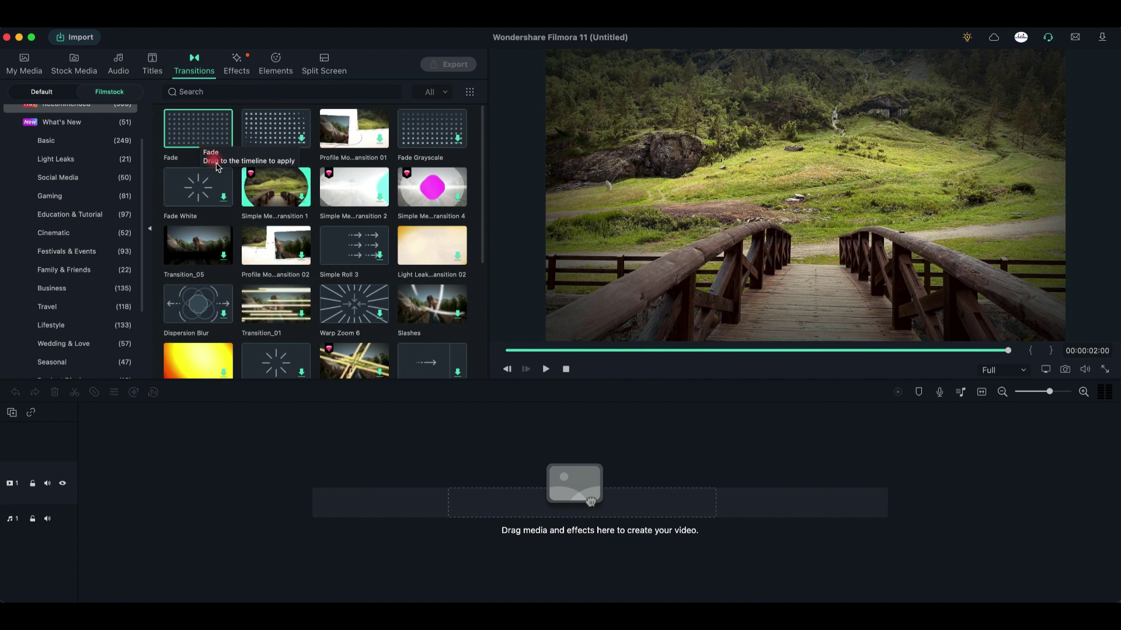
scroll(265, 217, "down", 3)
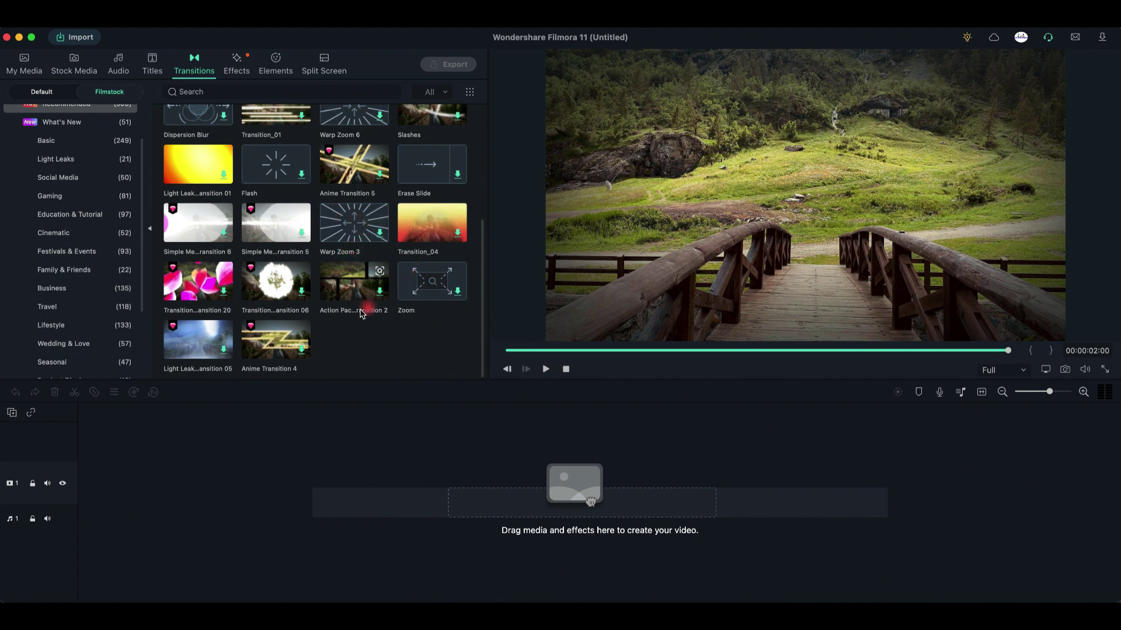
left_click(266, 344)
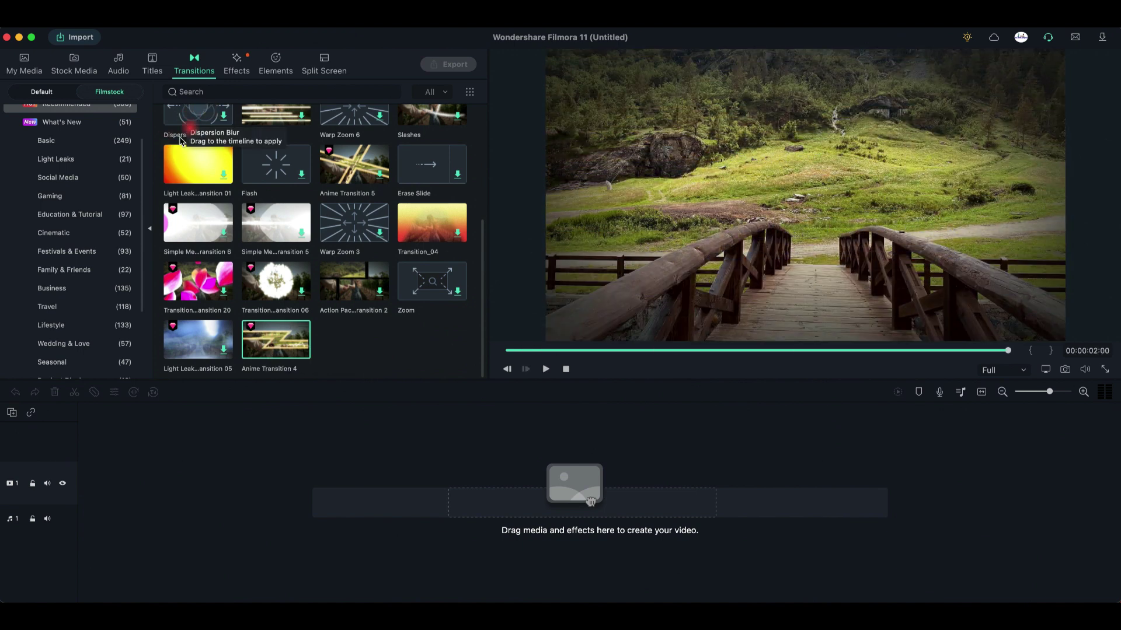
left_click(41, 93)
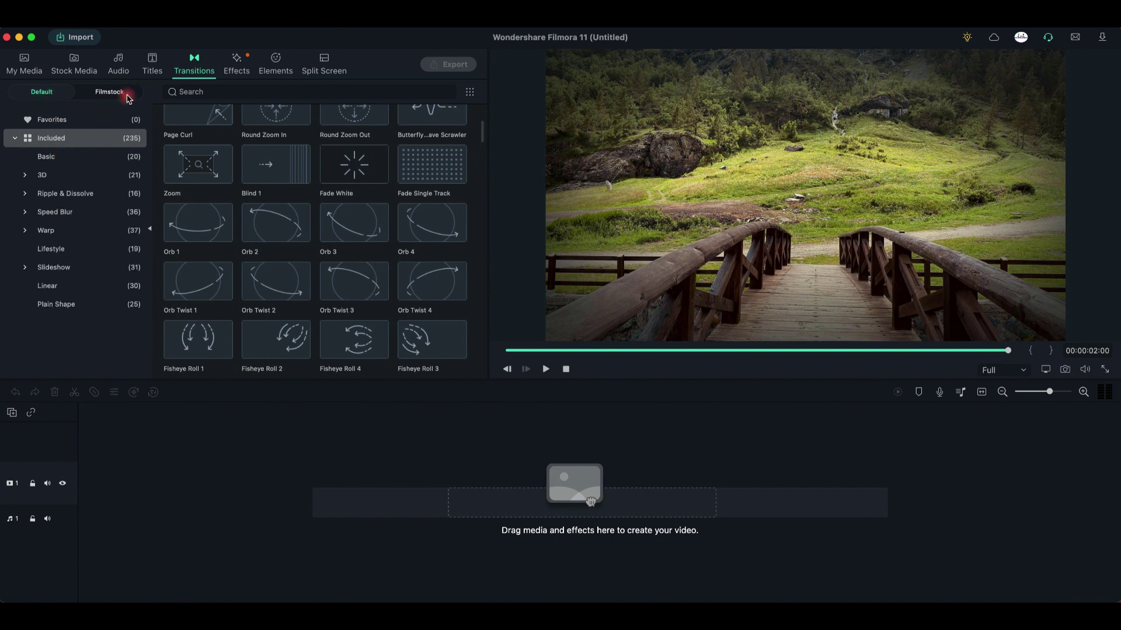
Preview the Profile Mo...Overlay 01 effect, then Multi-screen 3 from the Multi-screen category.
left_click(238, 67)
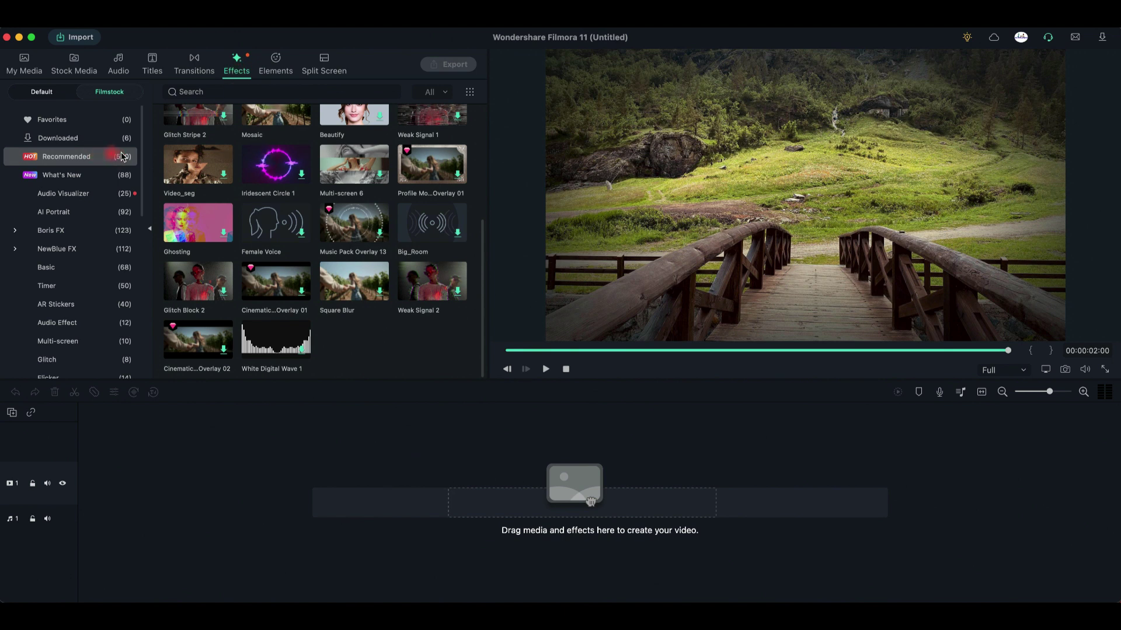
left_click(424, 178)
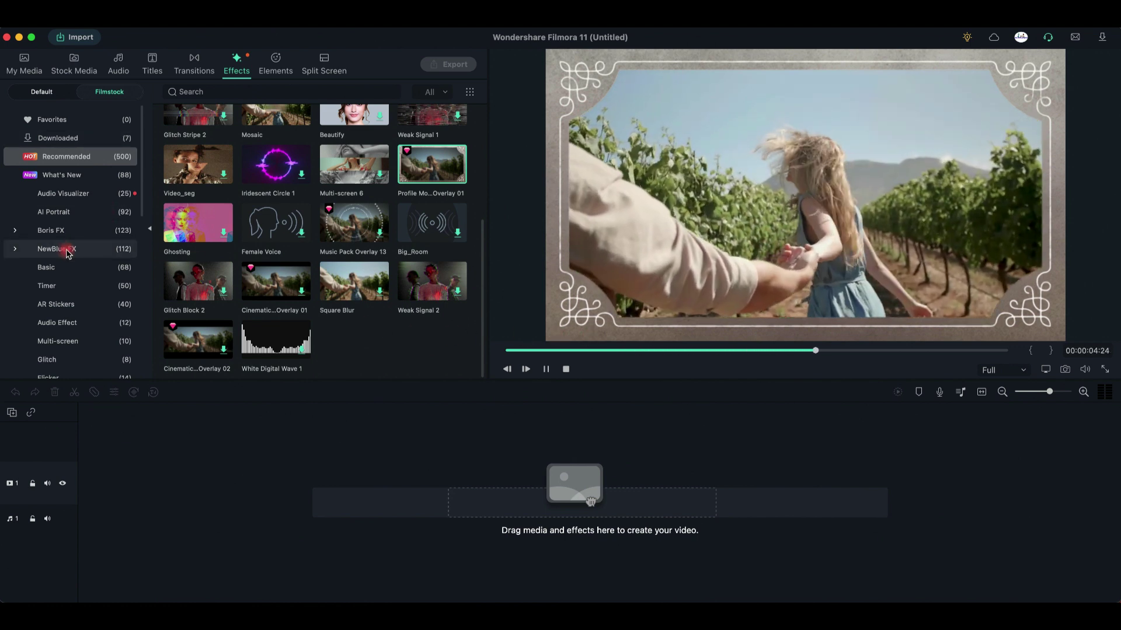
scroll(66, 254, "down", 2)
scroll(61, 248, "down", 2)
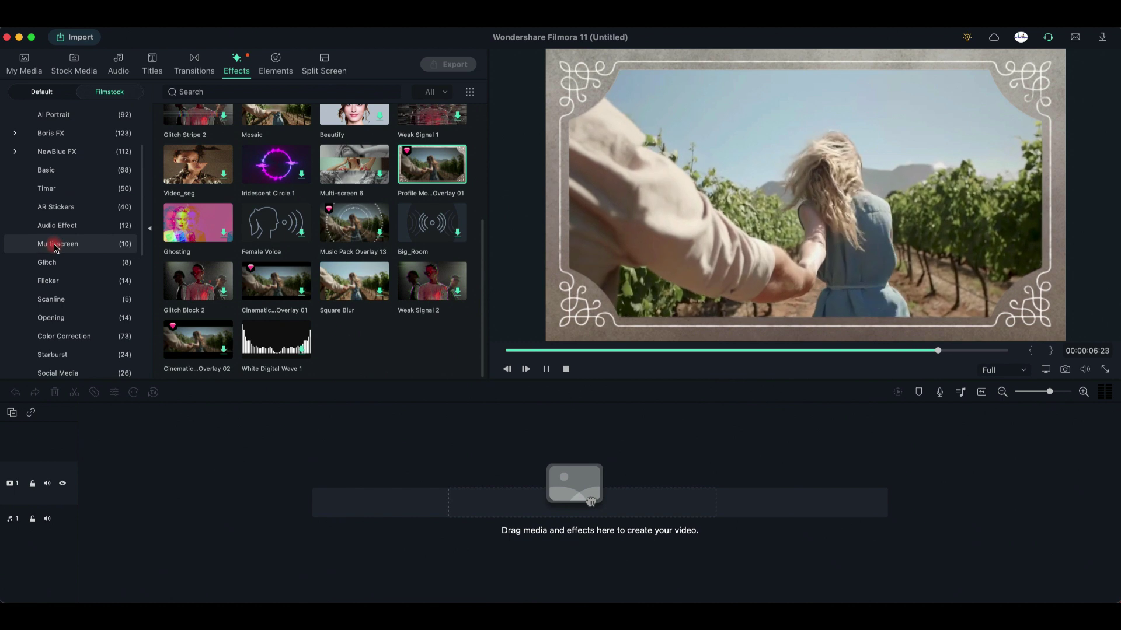
left_click(54, 245)
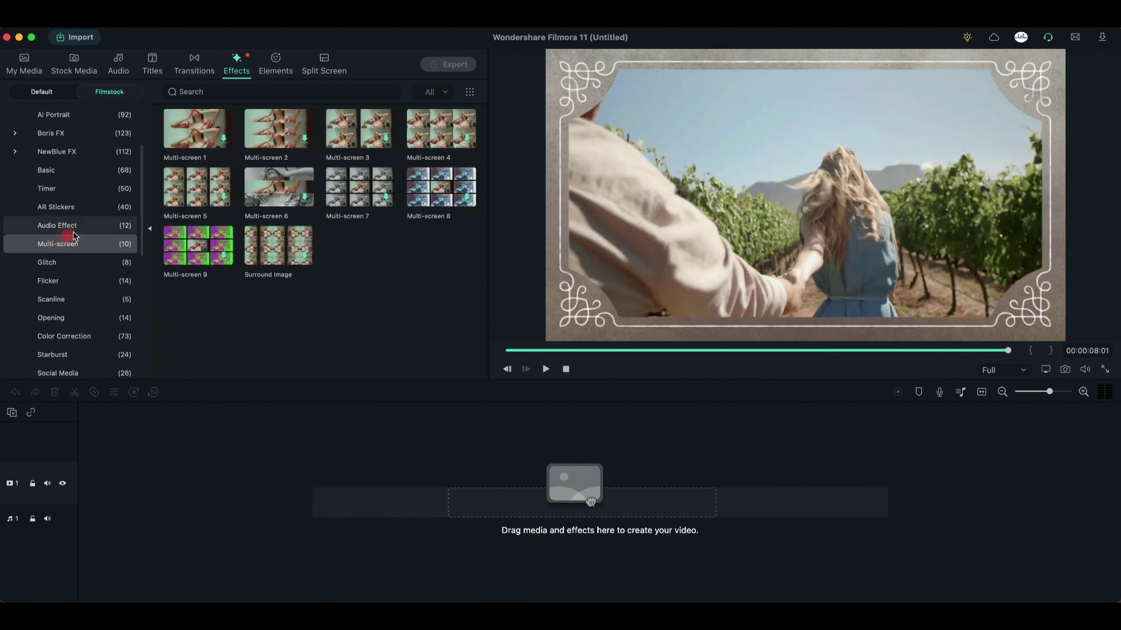
left_click(373, 137)
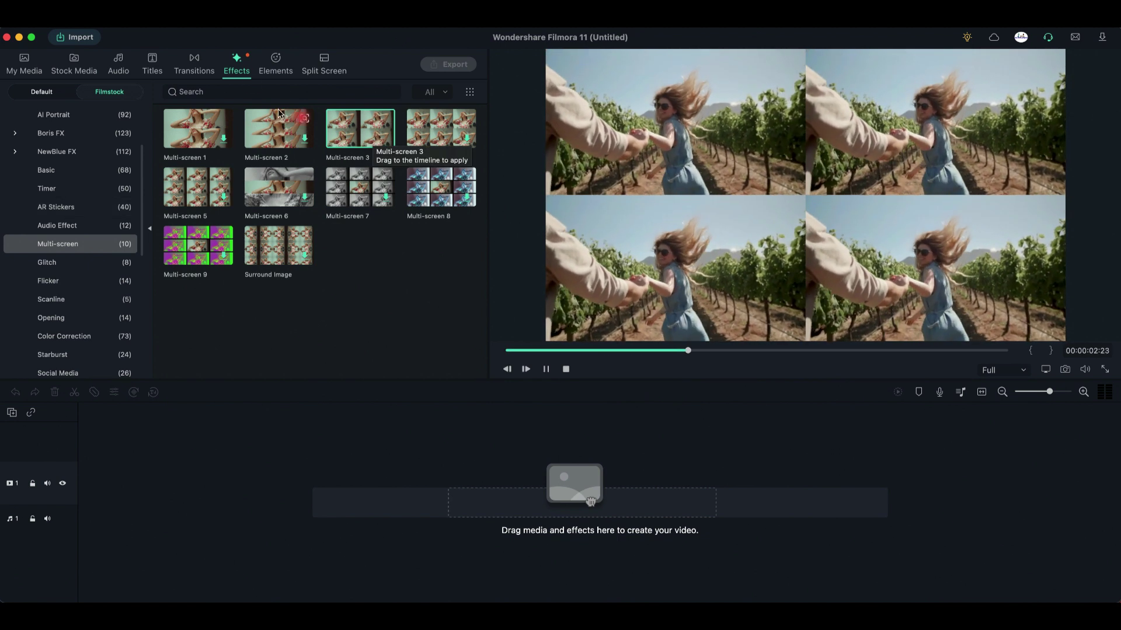
Open Elements, switch to the Default Included list, and preview Element Love 3.
left_click(277, 68)
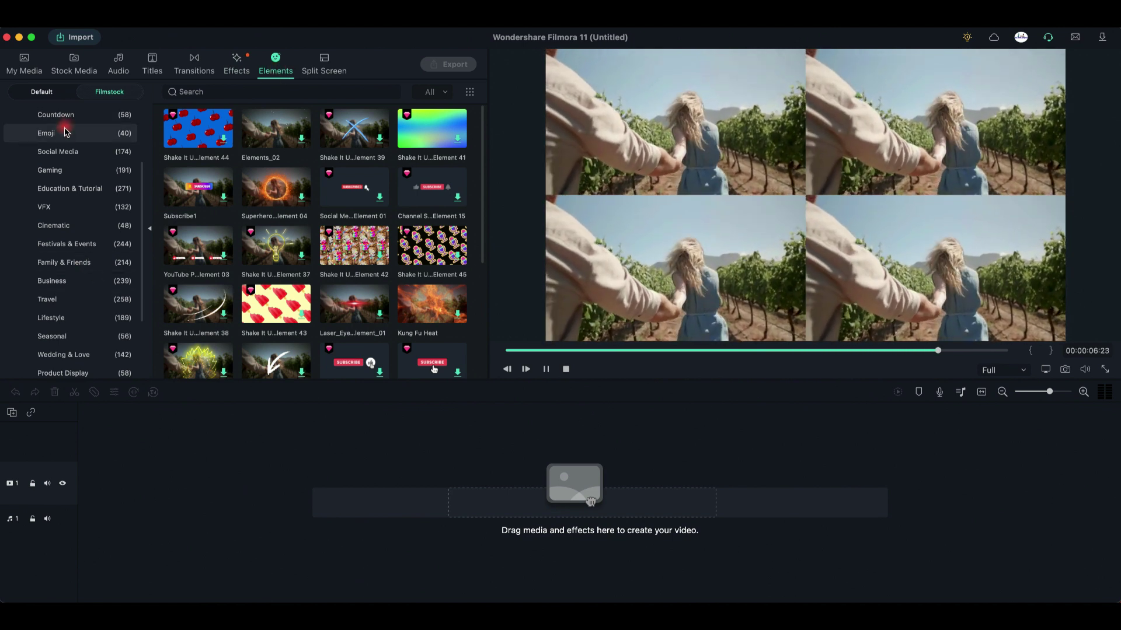
left_click(70, 153)
left_click(46, 92)
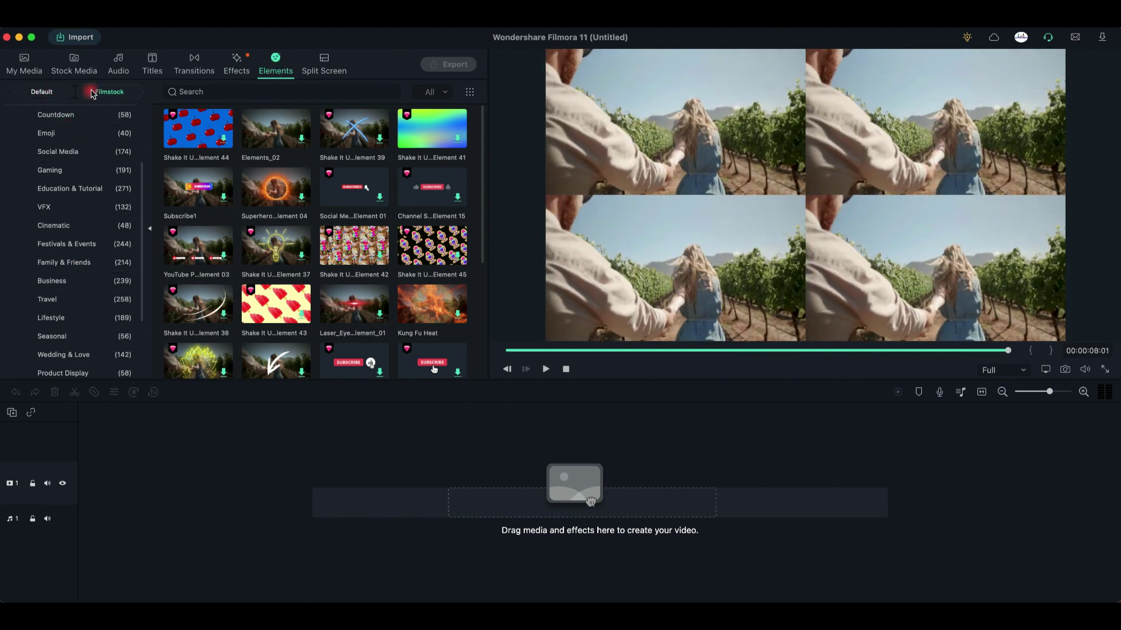
left_click(94, 92)
left_click(224, 244)
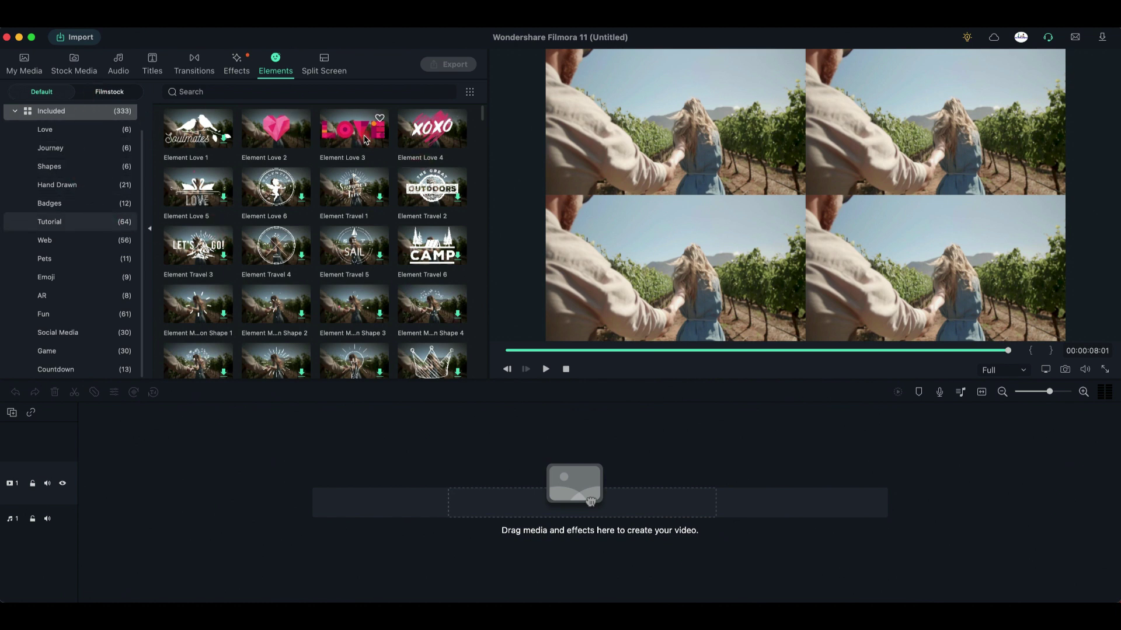
left_click(364, 140)
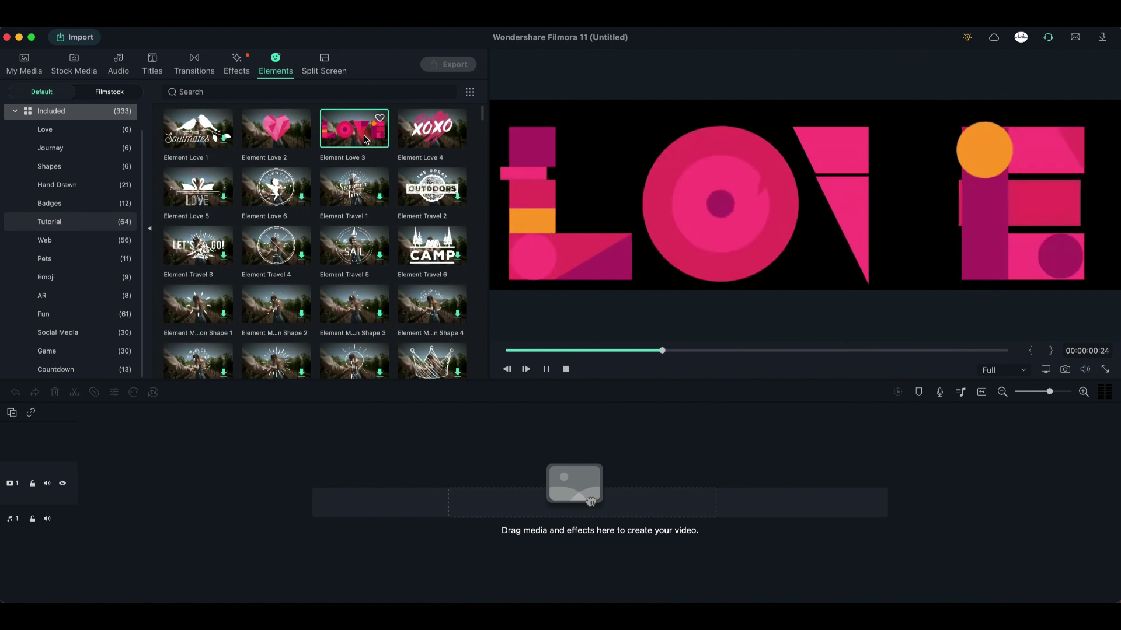
Preview the hand-drawn speech bubble Element Handdrawn 13, then Element Emoji 6 under Emoji.
scroll(326, 209, "down", 5)
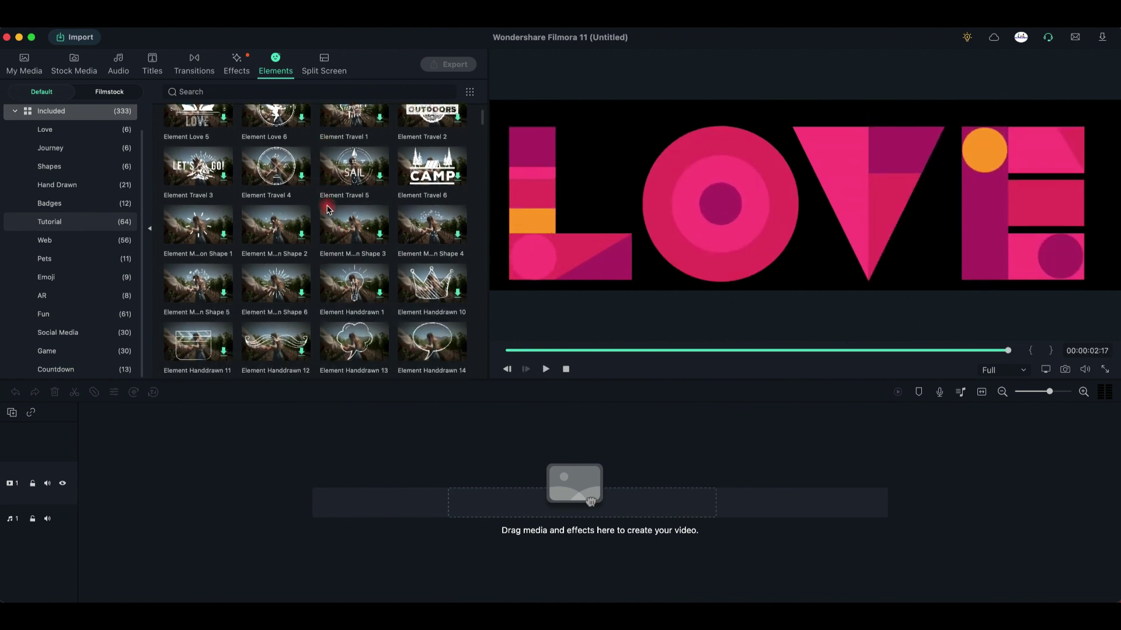
scroll(327, 208, "down", 4)
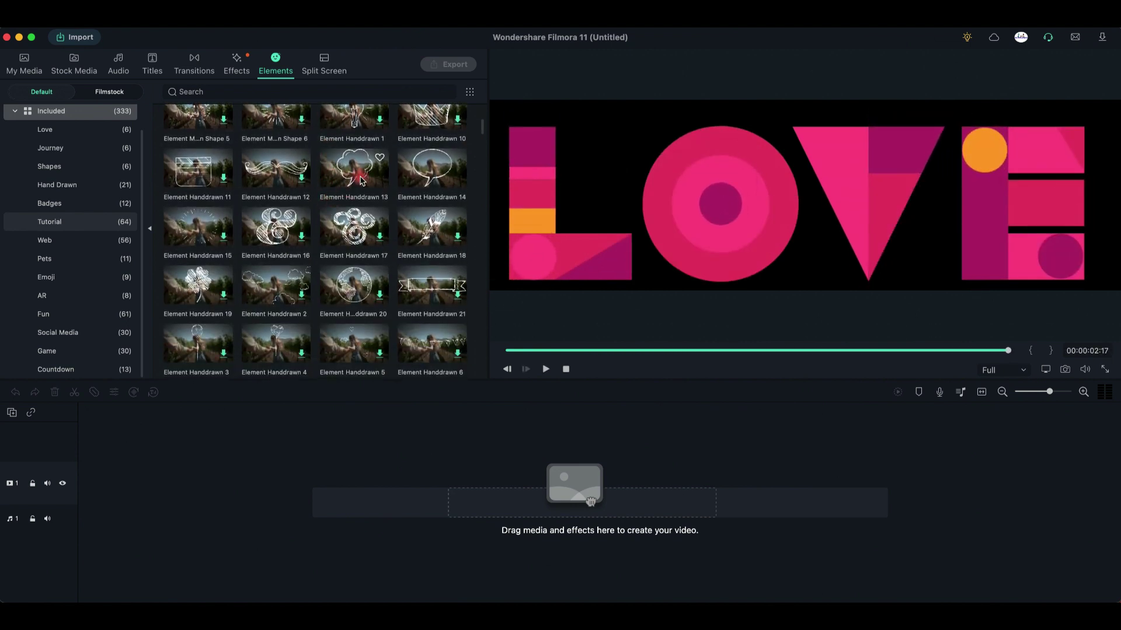
left_click(361, 180)
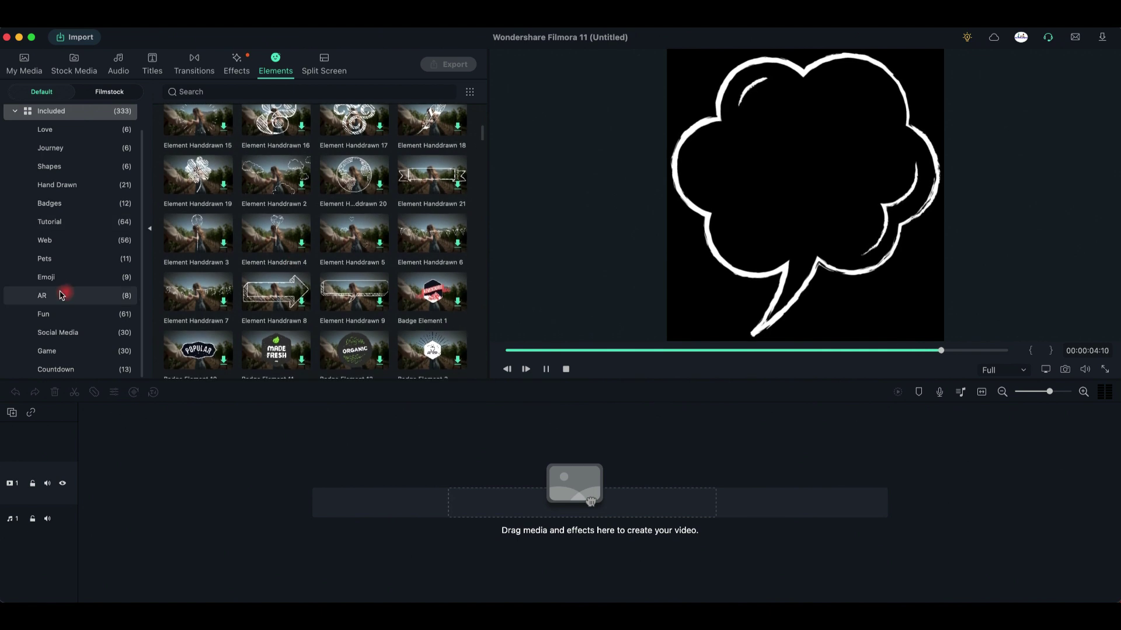
left_click(48, 276)
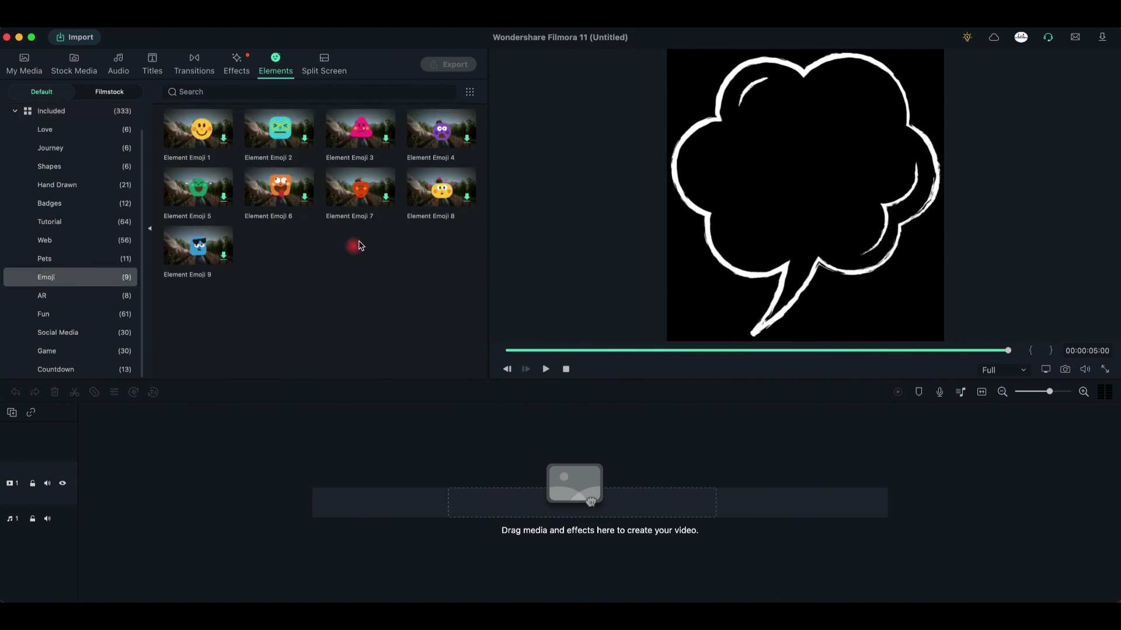
left_click(281, 188)
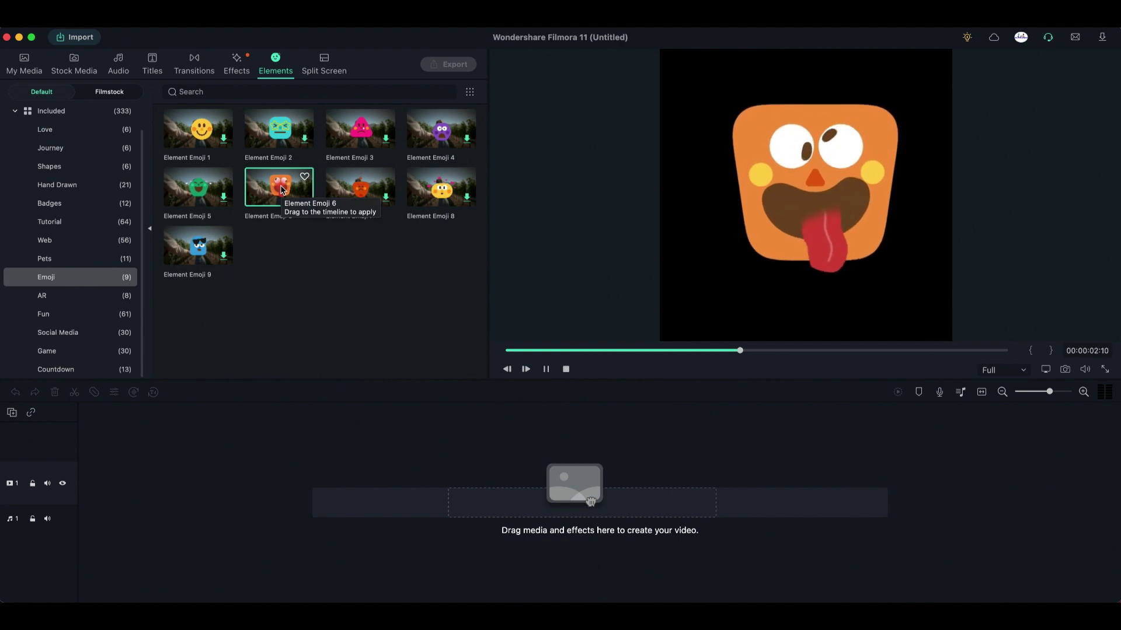
Show the Split Screen tab with its 38 included layouts.
left_click(329, 73)
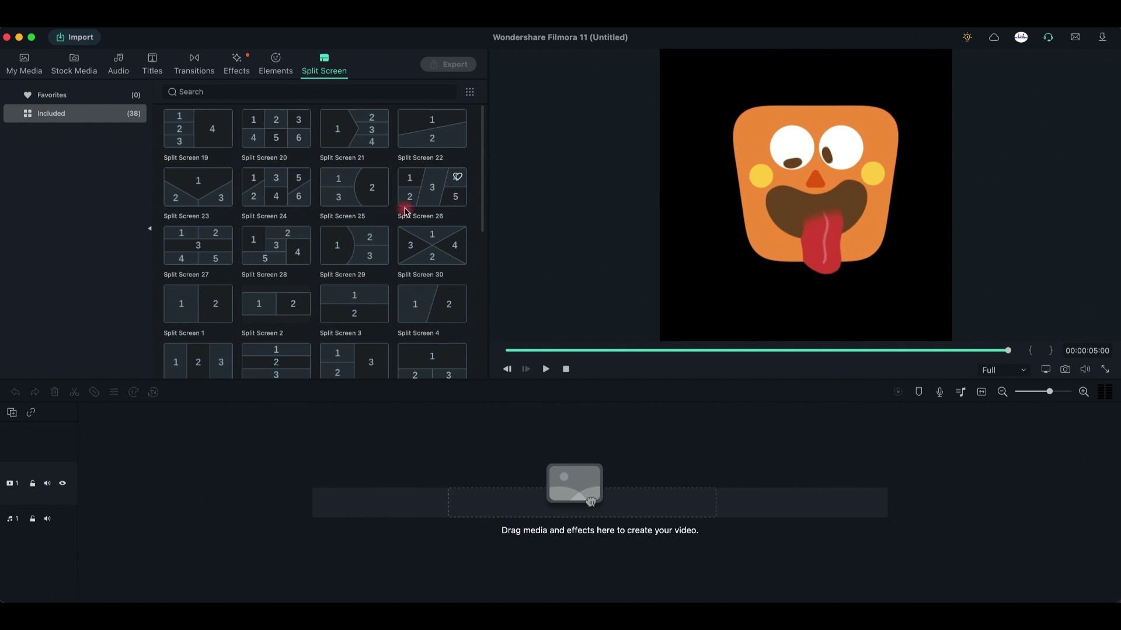
Quickly revisit the My Media, Stock Media and Audio libraries.
left_click(24, 64)
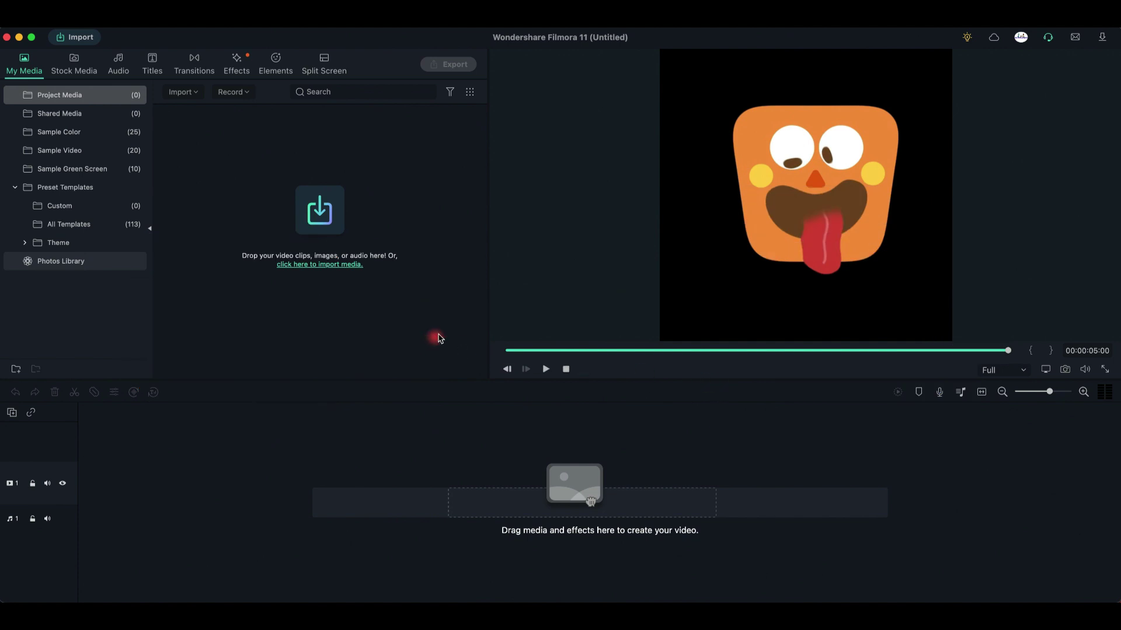
left_click(74, 63)
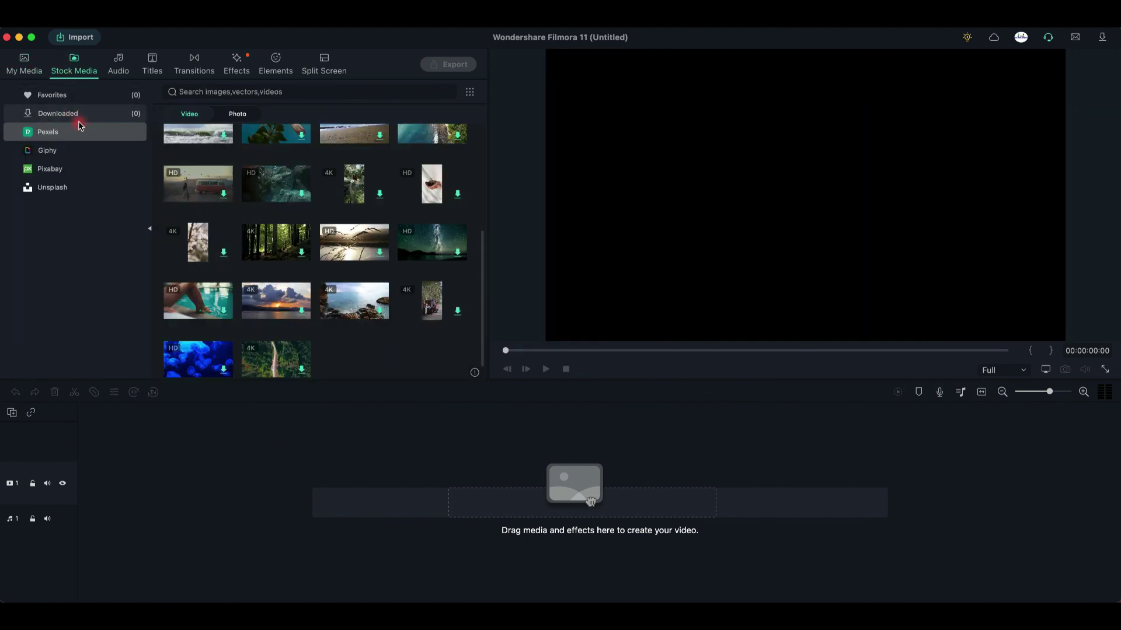
left_click(117, 69)
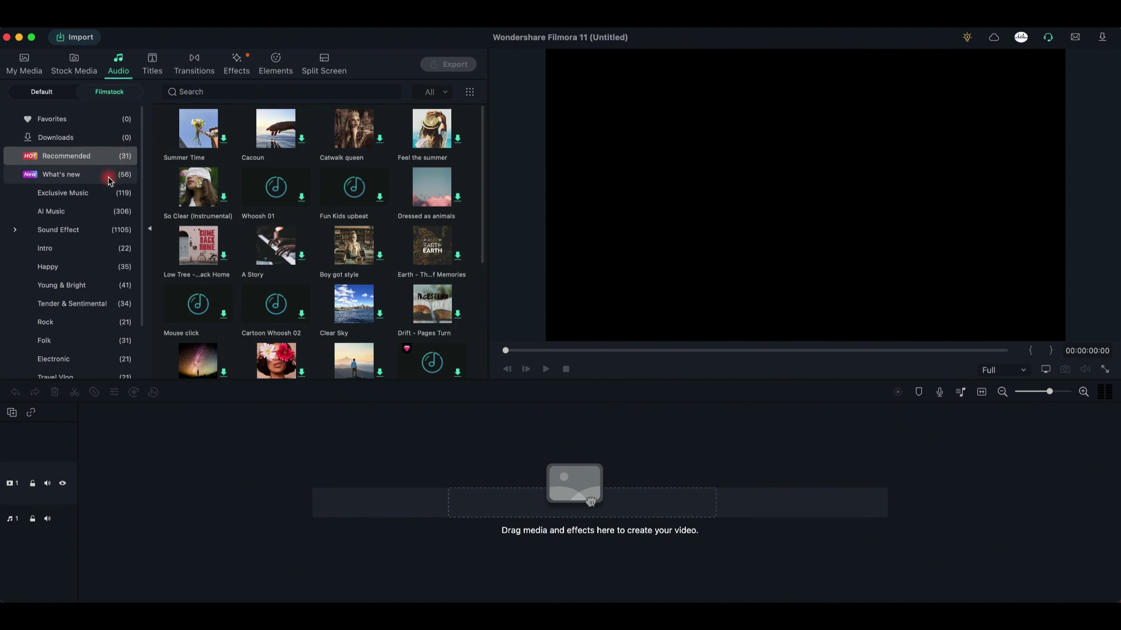
scroll(109, 178, "down", 3)
Open the Filmstock WordArt titles and preview Diversity Pack Lowerthird 05.
left_click(152, 63)
left_click(119, 94)
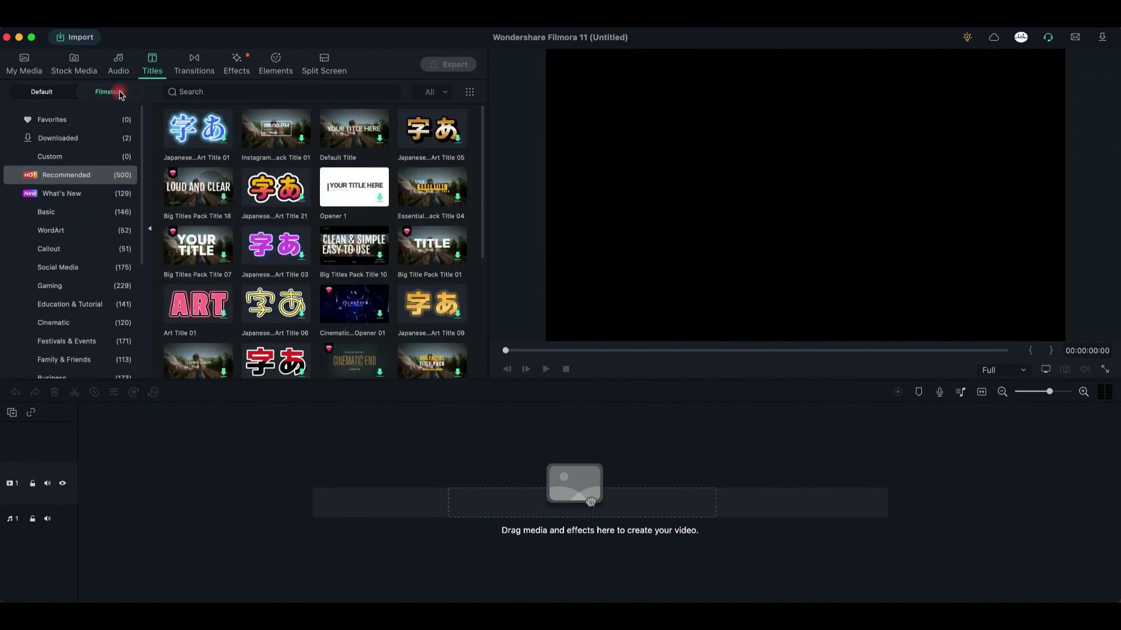
scroll(352, 259, "down", 1)
scroll(352, 258, "down", 5)
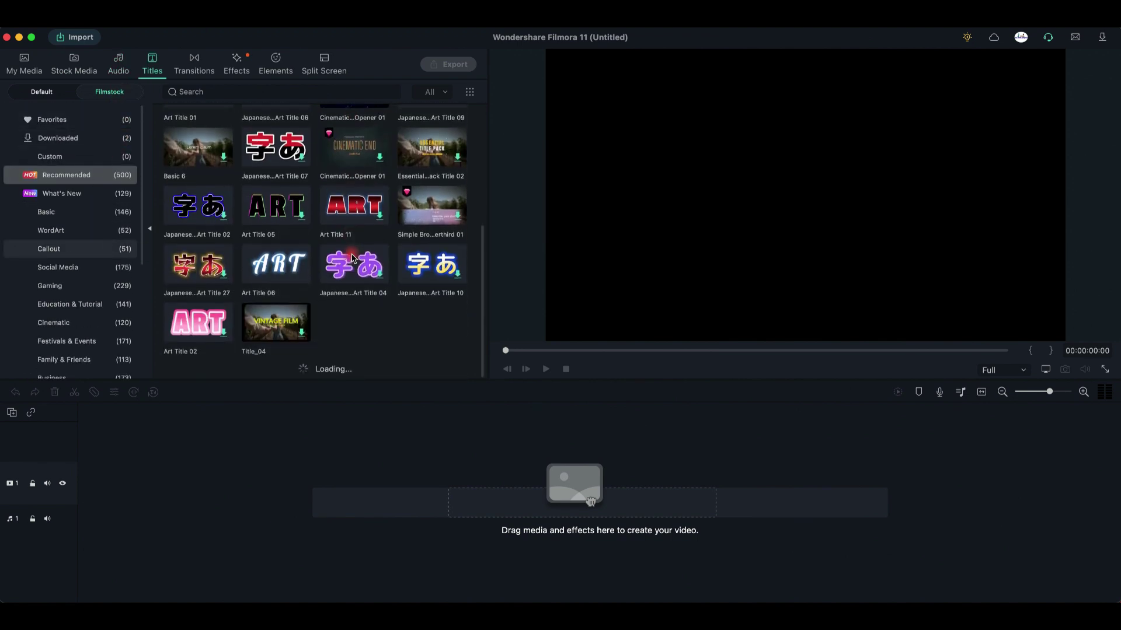
left_click(53, 231)
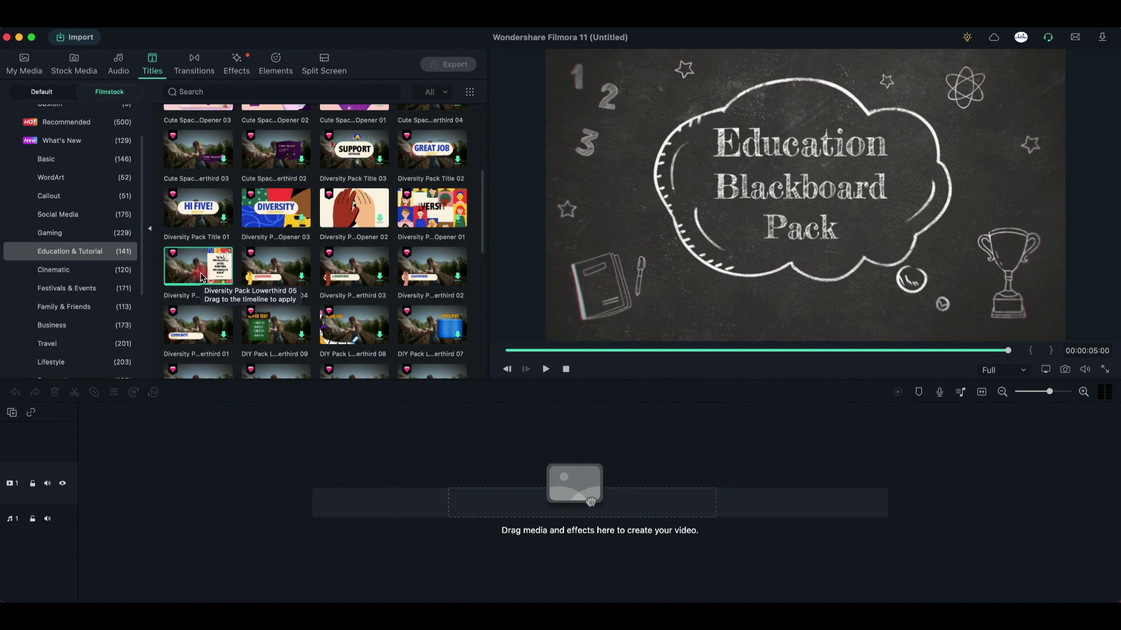
left_click(201, 272)
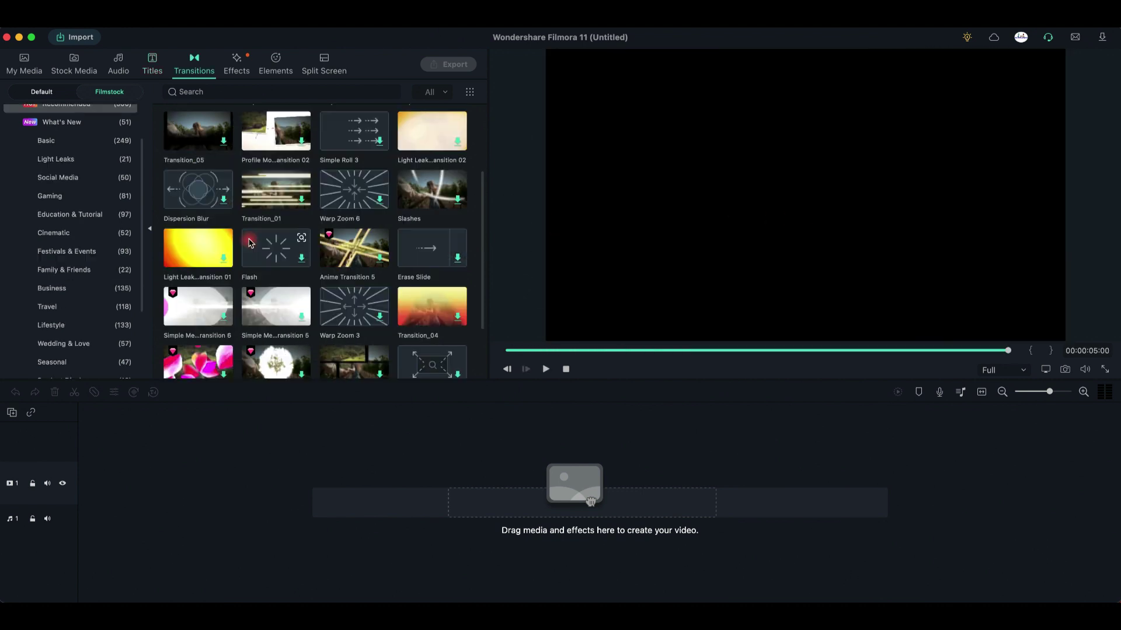